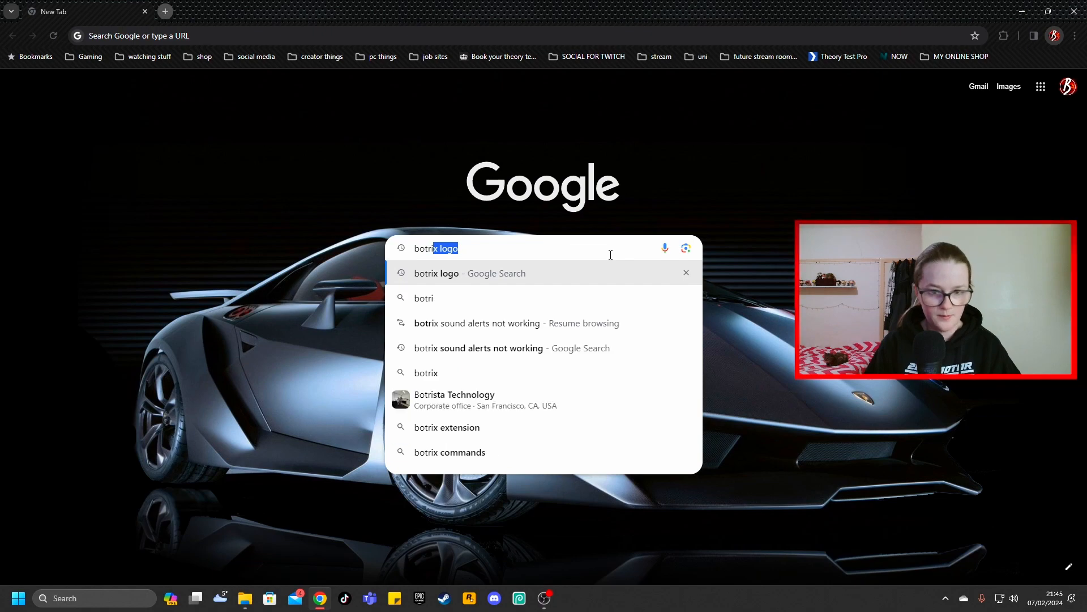
Search Google for "botrix logo" and find the BotRix login page among the results
{"action": "type", "text": "x"}
{"action": "key", "text": "Return"}
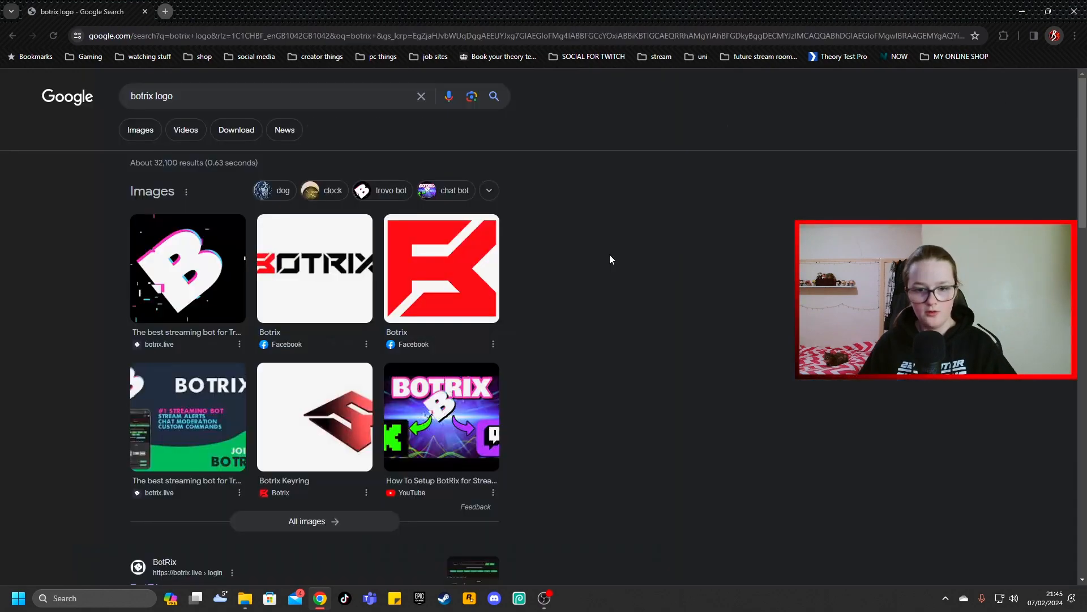
{"action": "scroll", "coordinate": [493, 241], "scroll_direction": "down", "scroll_amount": 5}
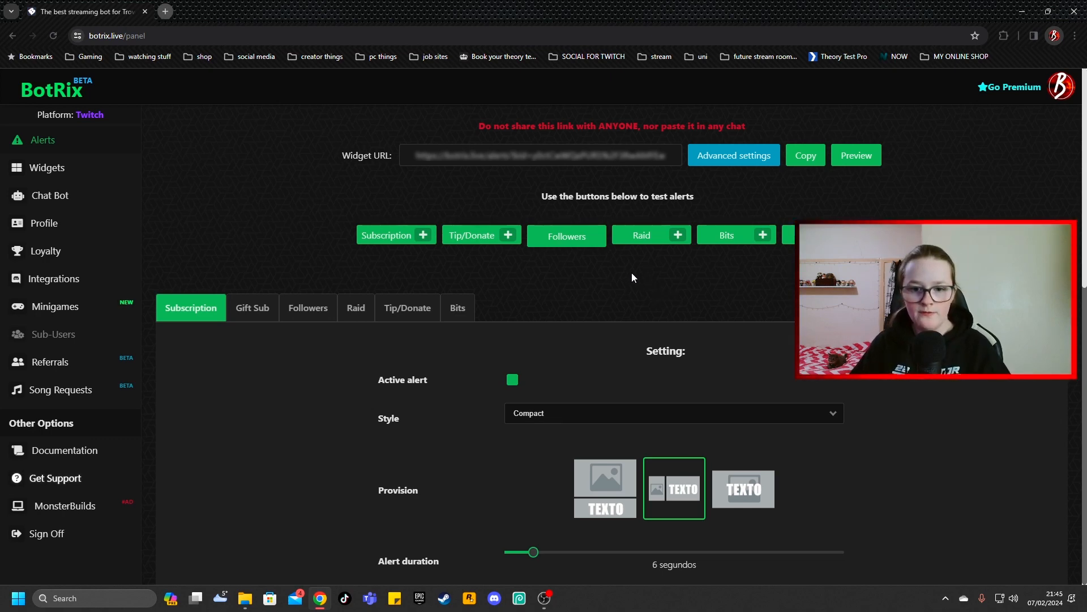
Open the profile page and switch the active platform to Kick and back to Twitch
{"action": "left_click", "coordinate": [73, 226]}
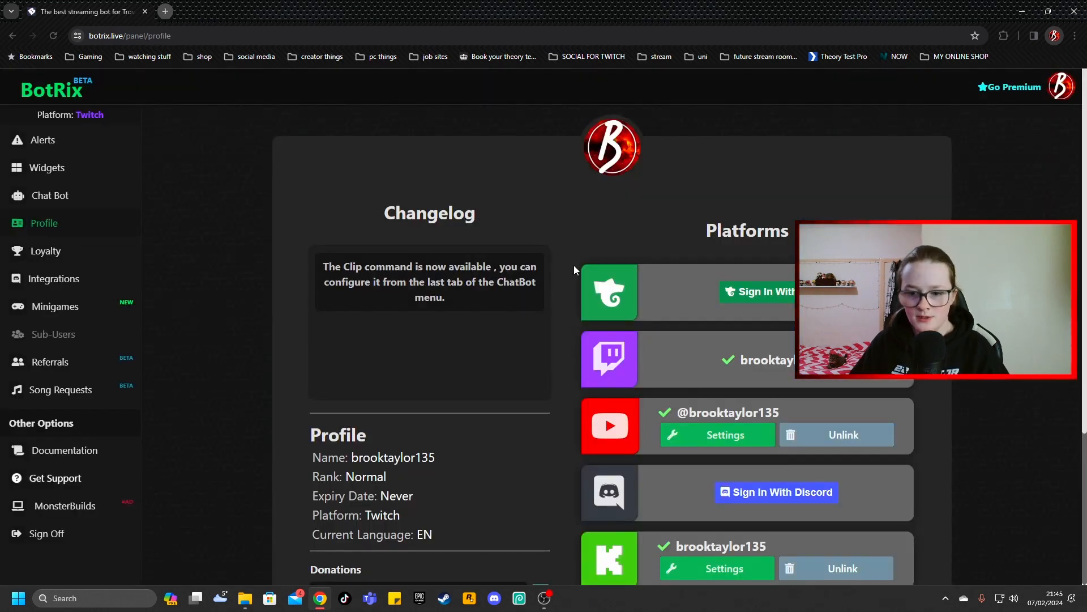
{"action": "scroll", "coordinate": [573, 266], "scroll_direction": "down", "scroll_amount": 3}
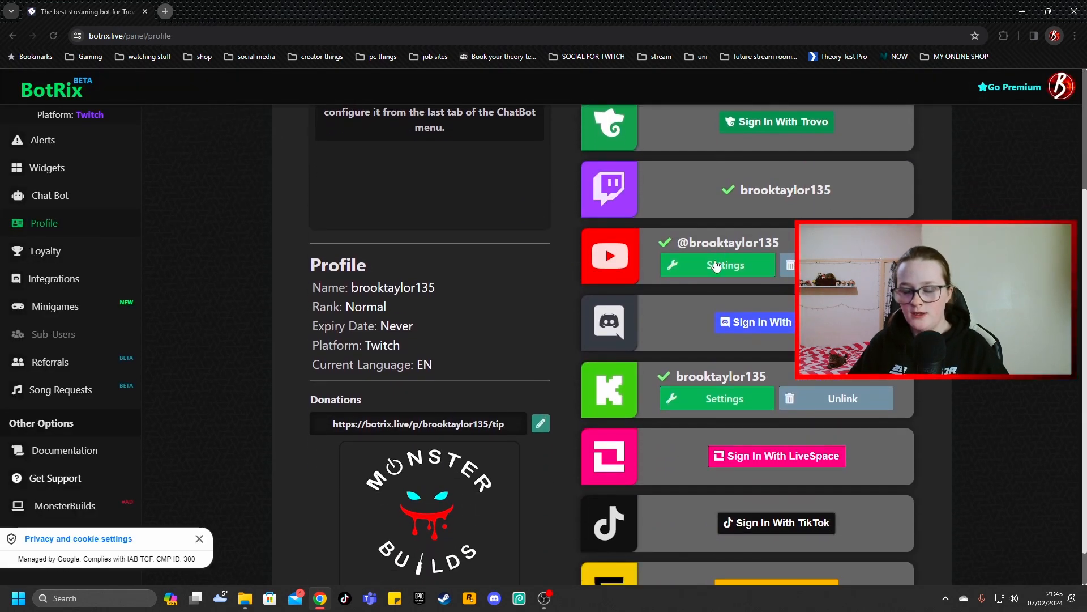
{"action": "scroll", "coordinate": [759, 404], "scroll_direction": "down", "scroll_amount": 1}
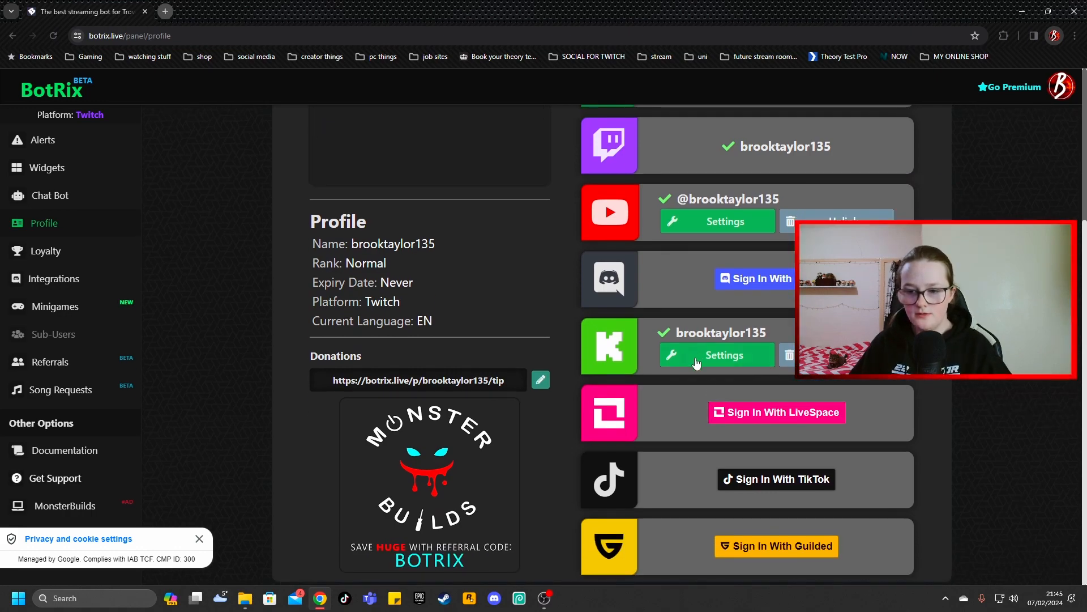
{"action": "left_click", "coordinate": [696, 362]}
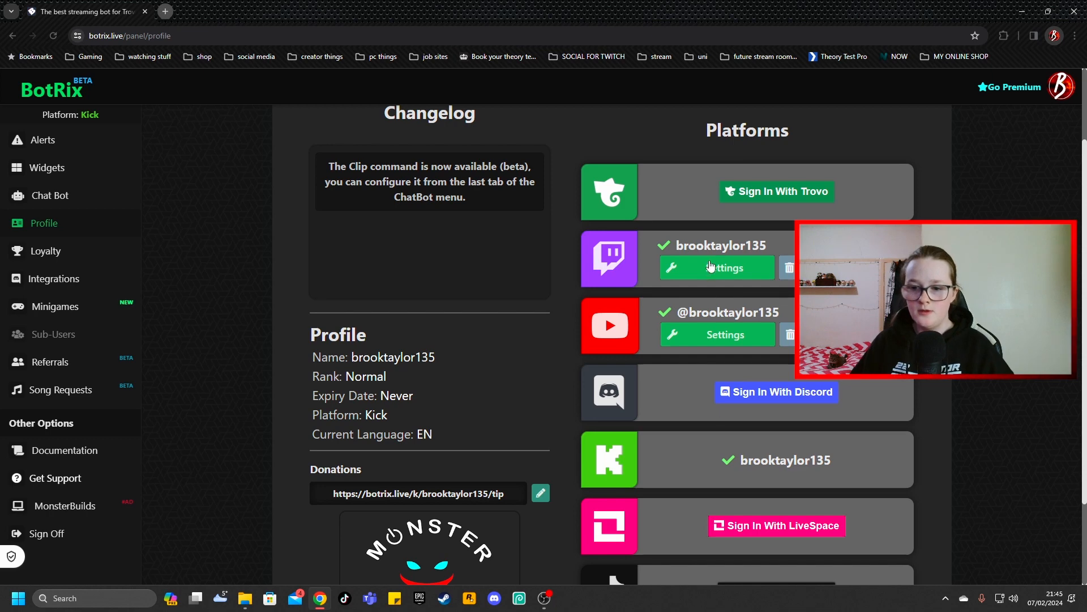
{"action": "left_click", "coordinate": [712, 267]}
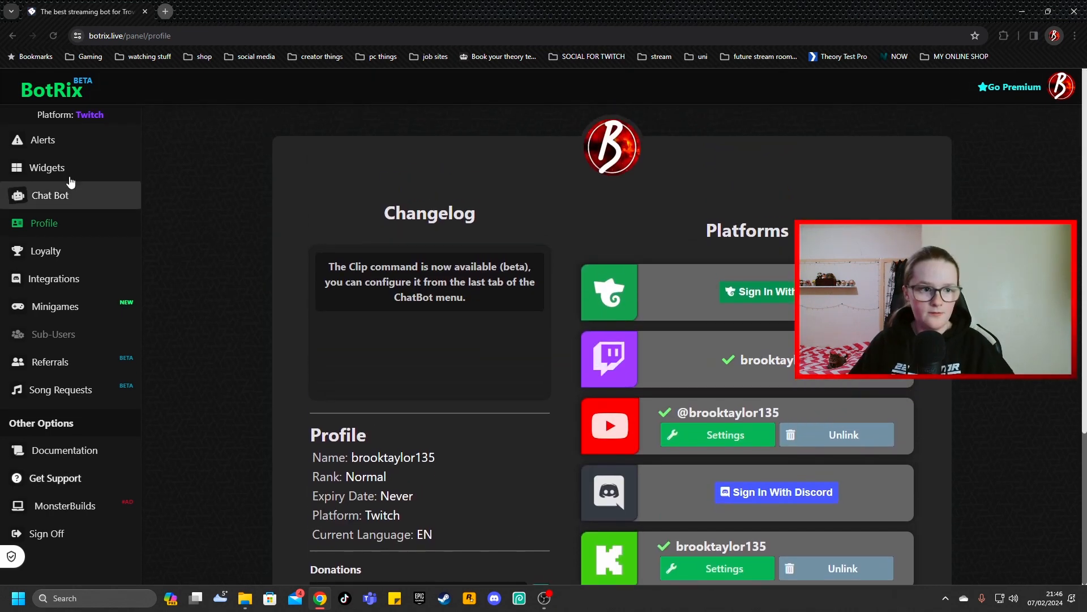
Open the Twitch alerts page and send a test Followers alert
{"action": "left_click", "coordinate": [49, 141]}
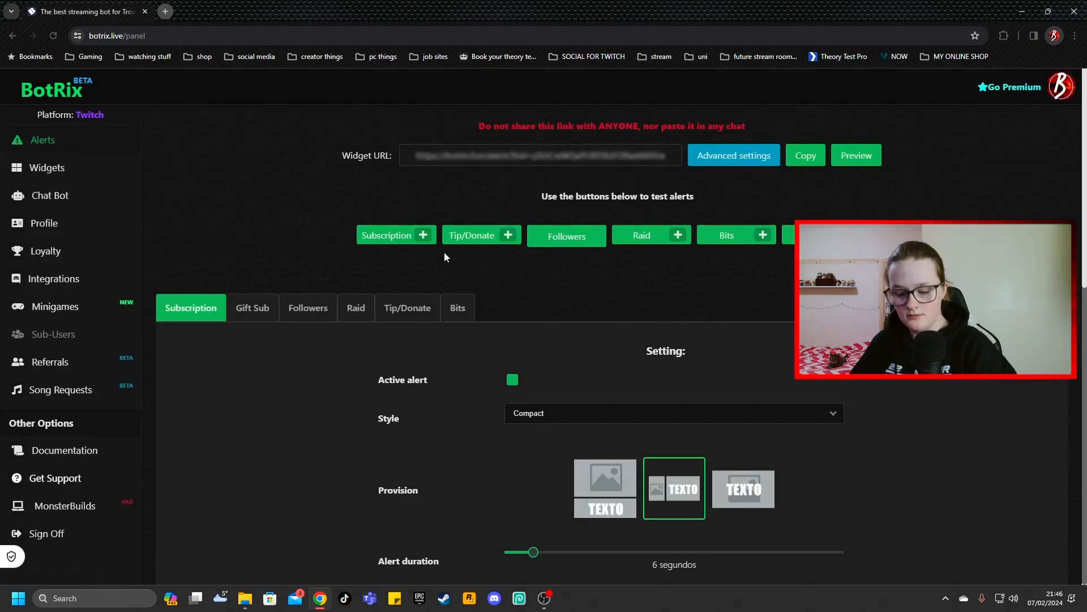
{"action": "scroll", "coordinate": [504, 377], "scroll_direction": "down", "scroll_amount": 4}
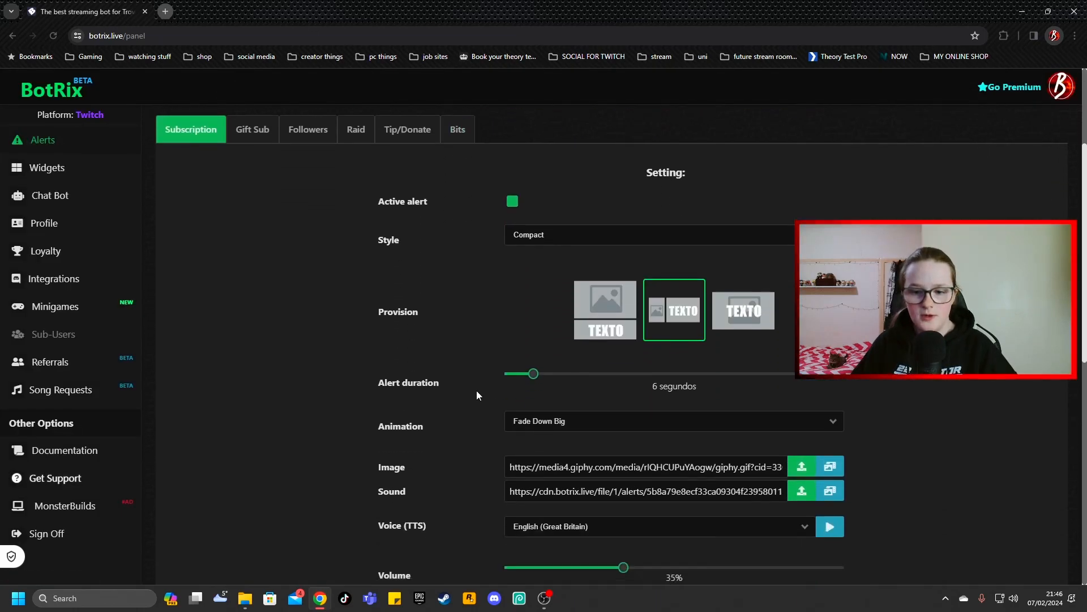
{"action": "scroll", "coordinate": [445, 371], "scroll_direction": "down", "scroll_amount": 1}
{"action": "scroll", "coordinate": [445, 371], "scroll_direction": "up", "scroll_amount": 3}
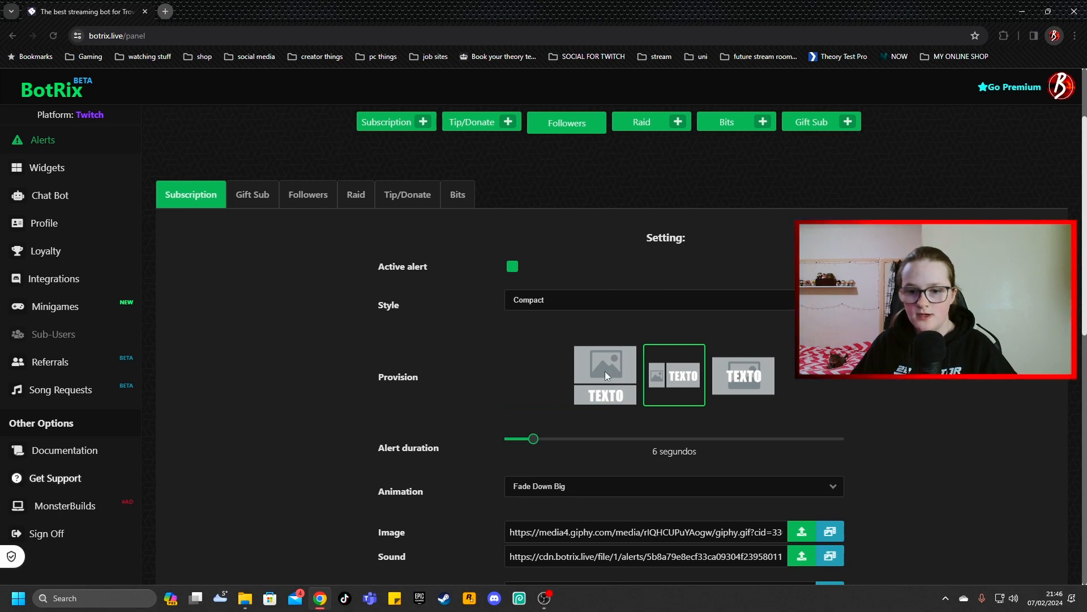
{"action": "scroll", "coordinate": [572, 170], "scroll_direction": "up", "scroll_amount": 2}
{"action": "left_click", "coordinate": [557, 238]}
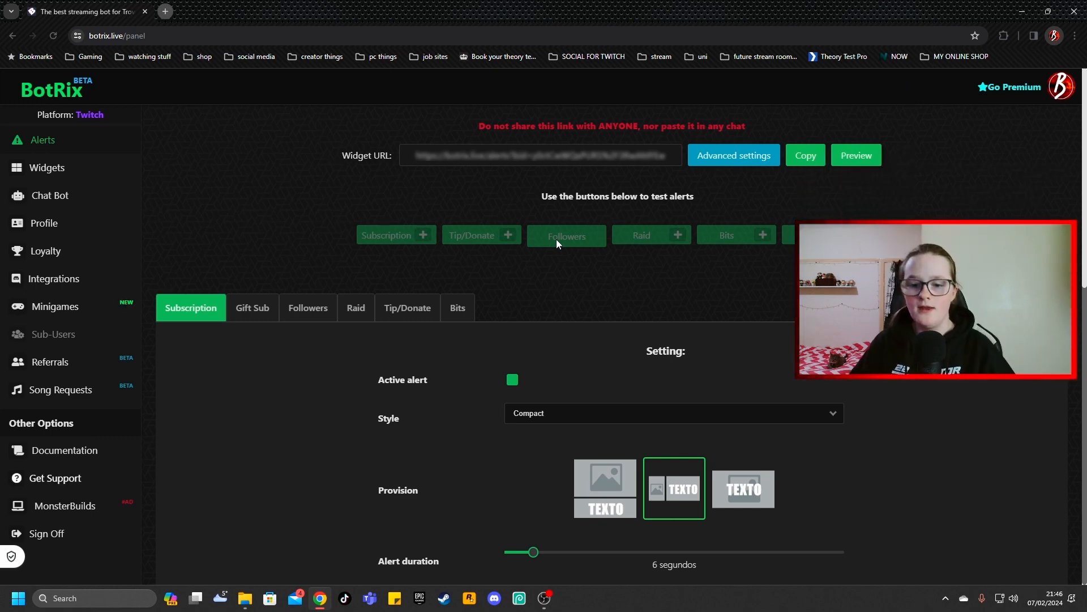
Look through the available style and animation options for the Subscription alert
{"action": "scroll", "coordinate": [538, 257], "scroll_direction": "down", "scroll_amount": 3}
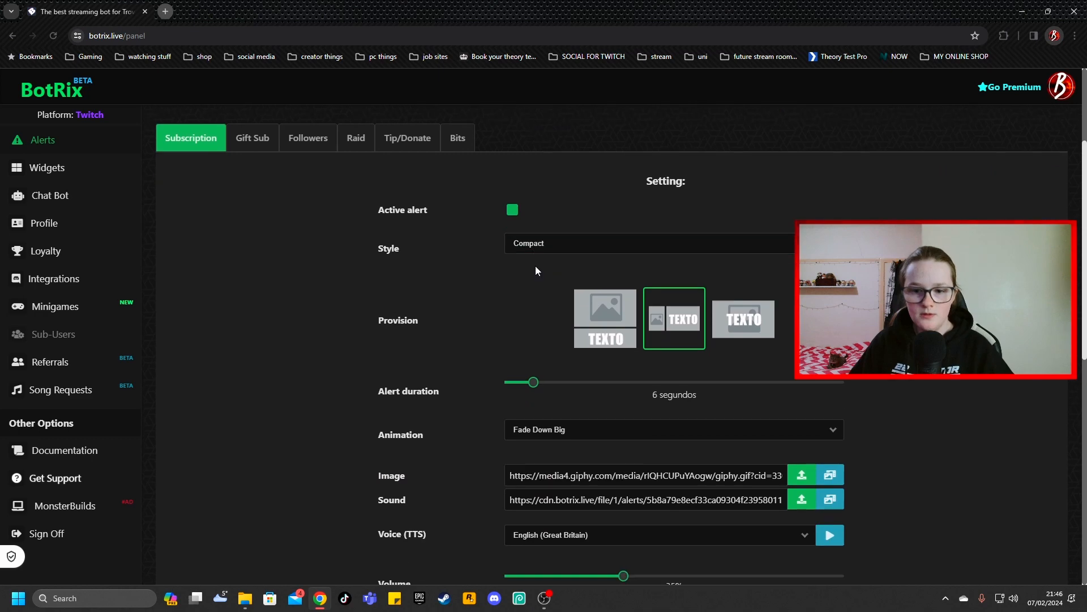
{"action": "left_click", "coordinate": [715, 252]}
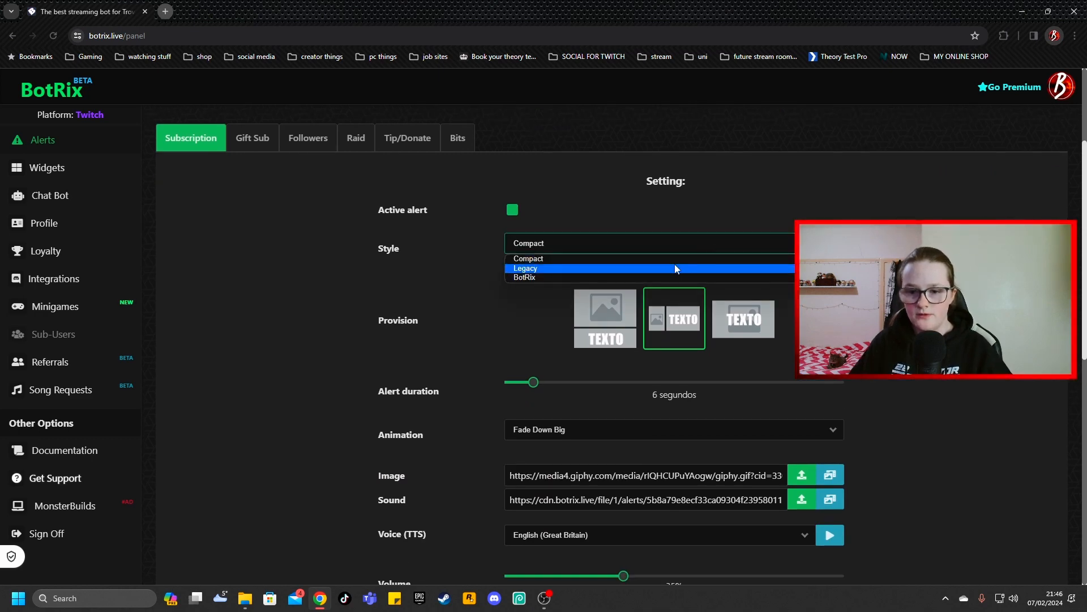
{"action": "left_click", "coordinate": [675, 264]}
{"action": "scroll", "coordinate": [674, 264], "scroll_direction": "down", "scroll_amount": 3}
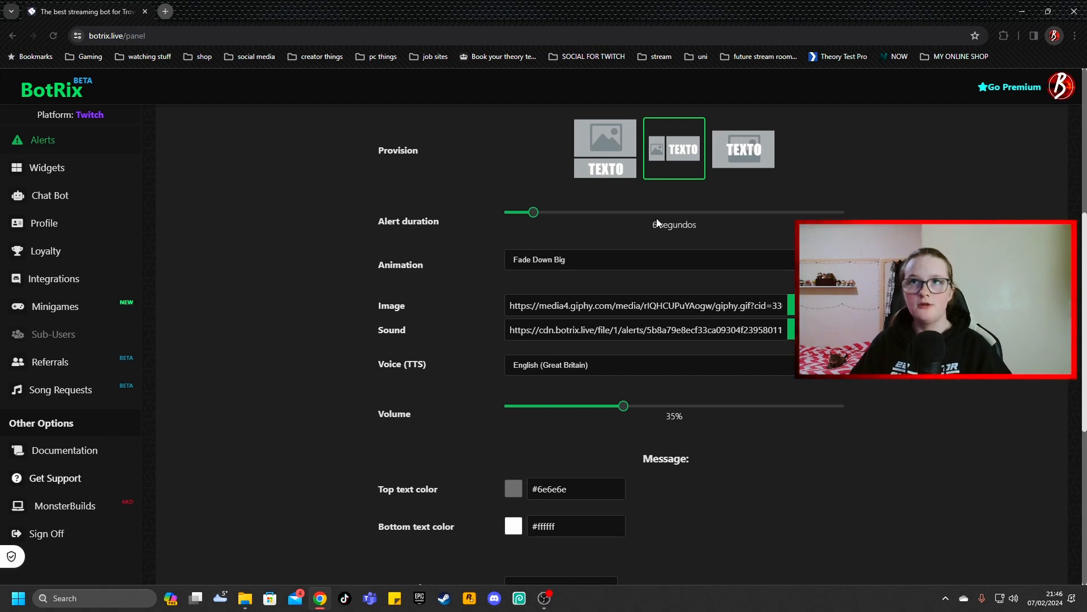
{"action": "left_click", "coordinate": [640, 263]}
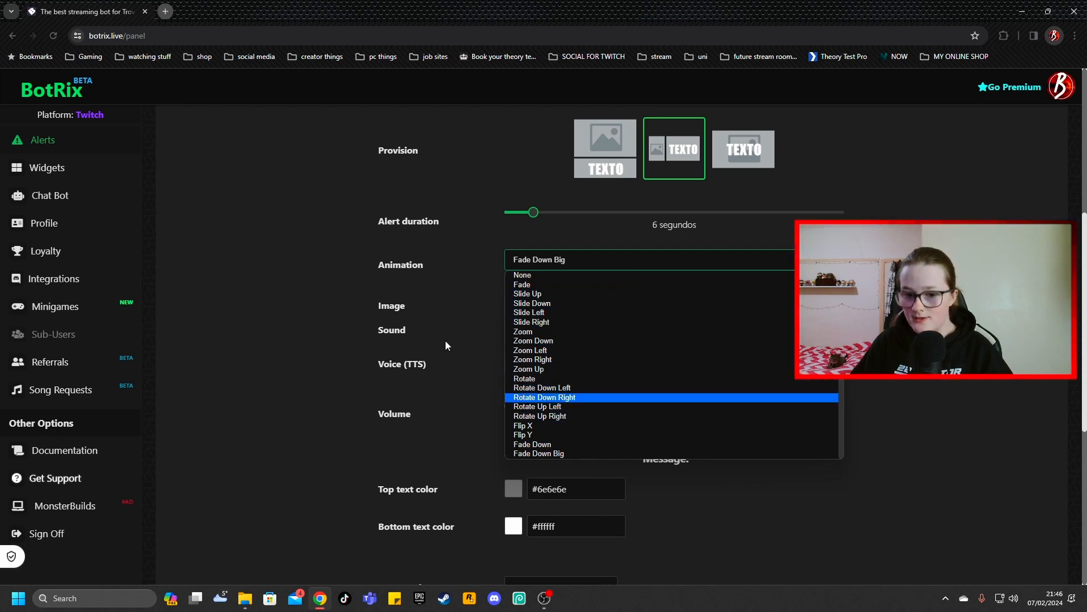
{"action": "left_click", "coordinate": [444, 308]}
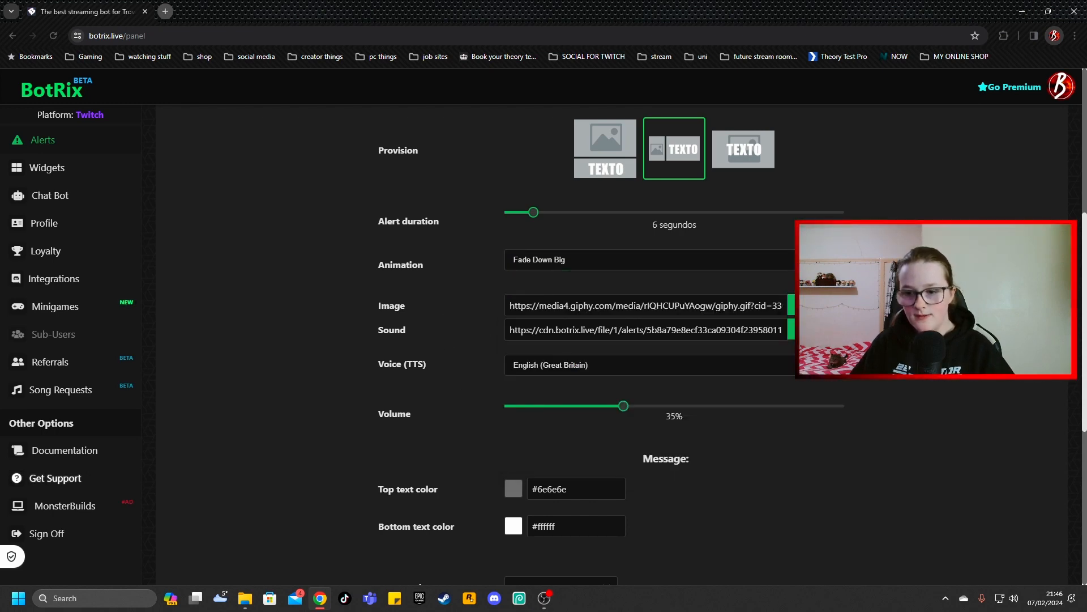
Look at the file upload and the GIPHY image gallery as image sources for the Subscription alert
{"action": "left_click", "coordinate": [814, 305]}
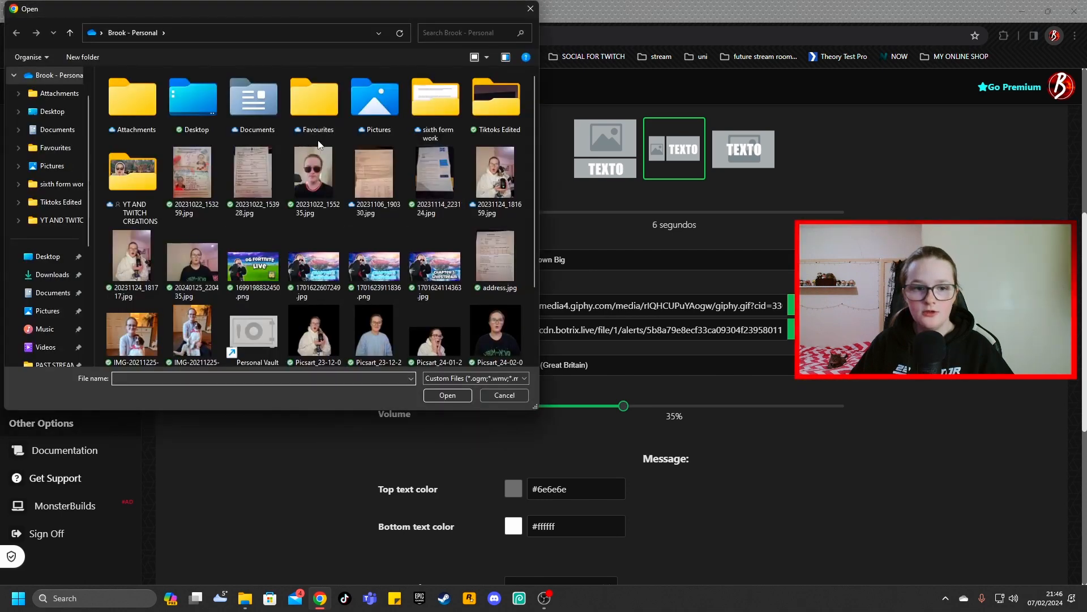
{"action": "left_click", "coordinate": [531, 9]}
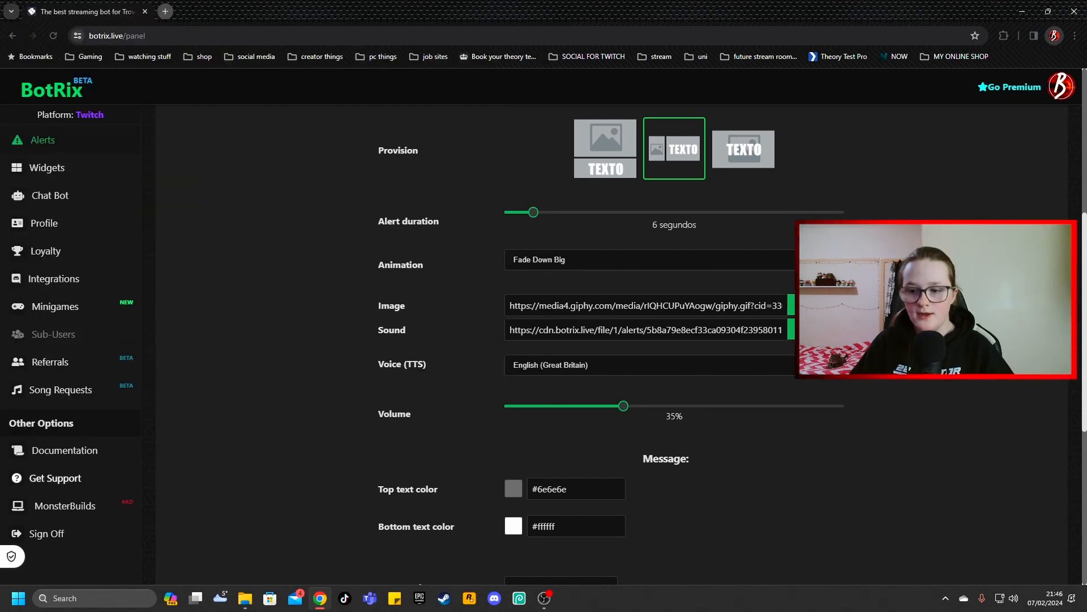
{"action": "left_click", "coordinate": [829, 305]}
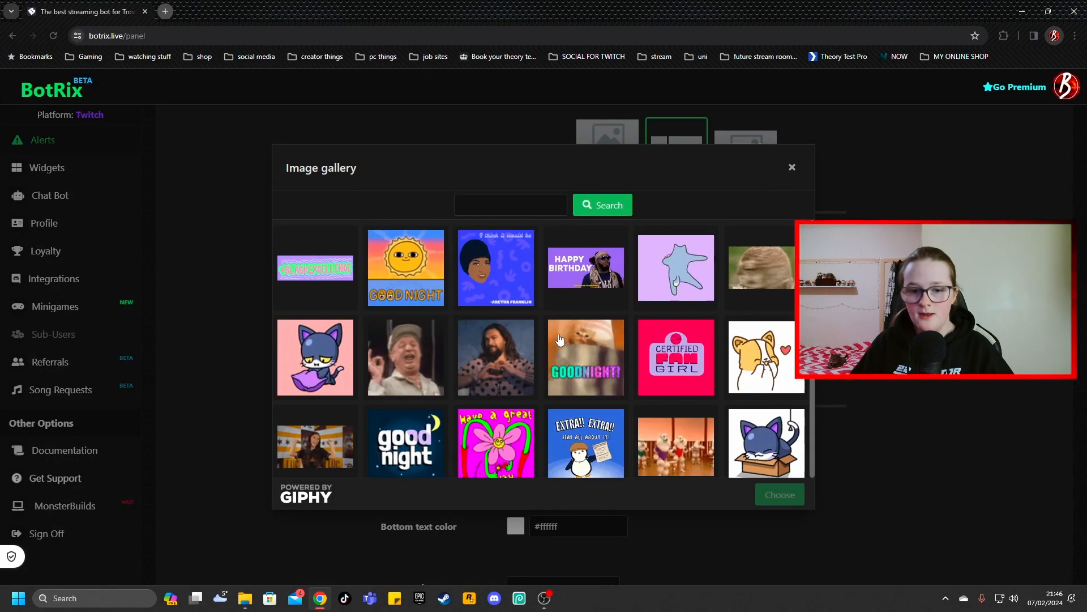
{"action": "scroll", "coordinate": [555, 340], "scroll_direction": "down", "scroll_amount": 3}
{"action": "scroll", "coordinate": [554, 340], "scroll_direction": "down", "scroll_amount": 2}
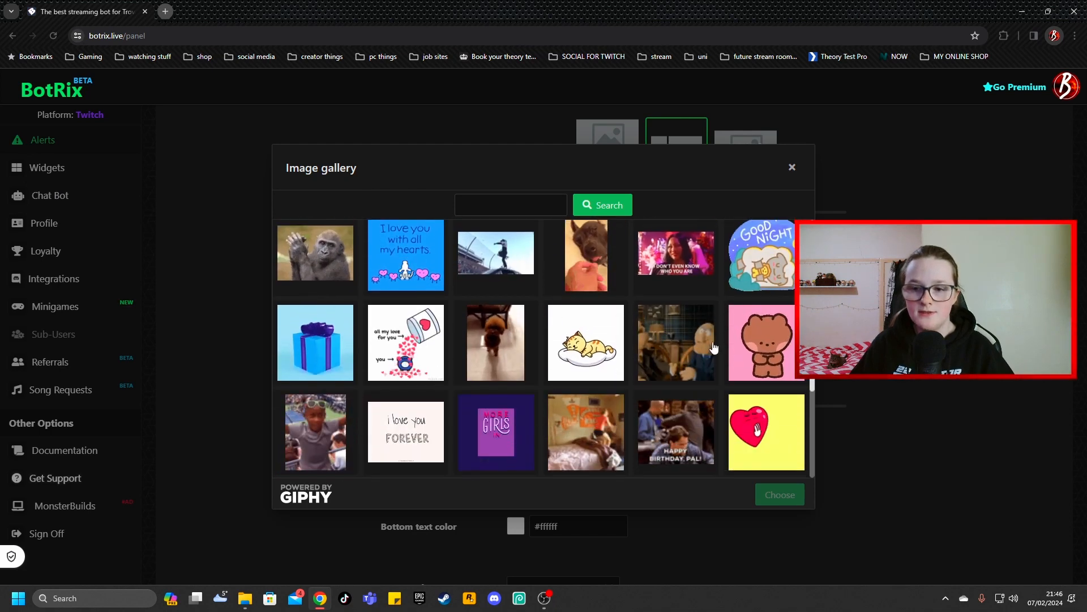
{"action": "left_click", "coordinate": [793, 167]}
Browse the MyInstants sound gallery for the Subscription alert and close it without choosing a sound
{"action": "left_click", "coordinate": [818, 330]}
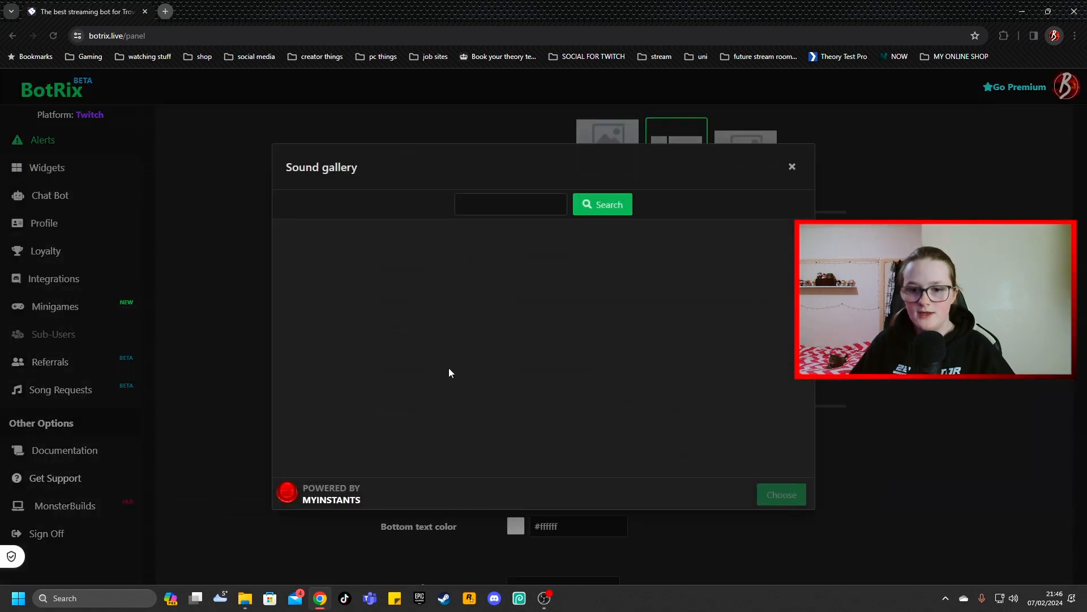
{"action": "scroll", "coordinate": [579, 345], "scroll_direction": "down", "scroll_amount": 4}
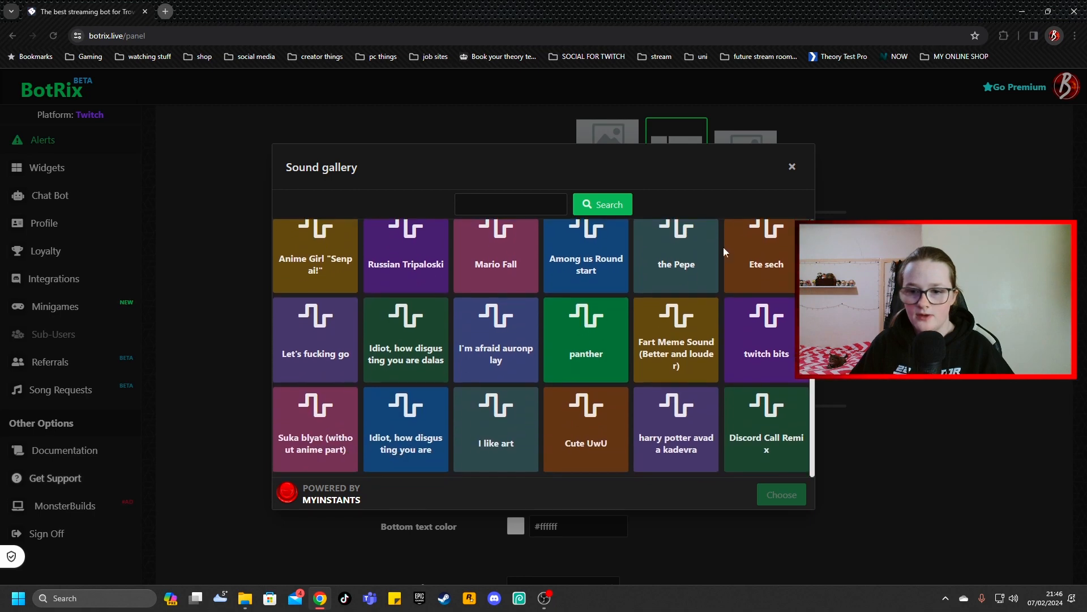
{"action": "left_click", "coordinate": [792, 167]}
Look through the text-to-speech voice options for the Subscription alert, leaving the selection as it is
{"action": "scroll", "coordinate": [623, 308], "scroll_direction": "down", "scroll_amount": 1}
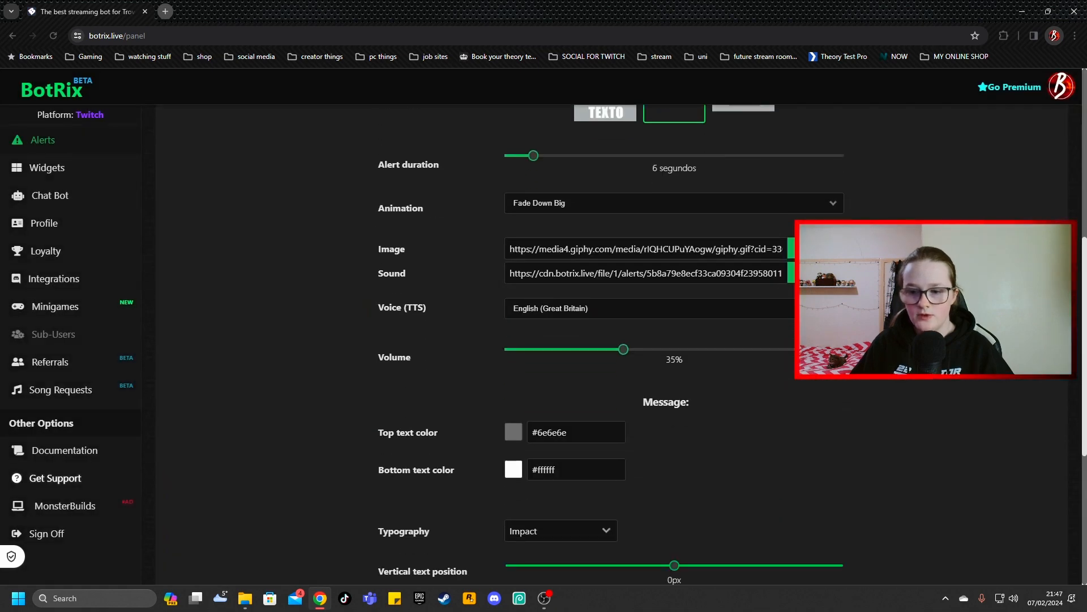
{"action": "left_click", "coordinate": [623, 308]}
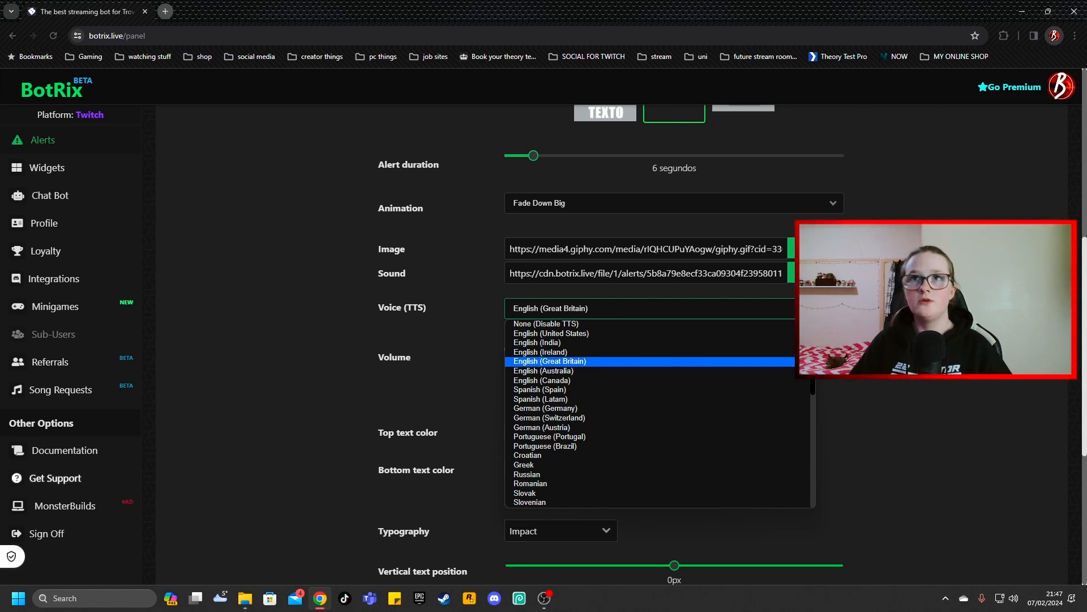
{"action": "left_click", "coordinate": [890, 379]}
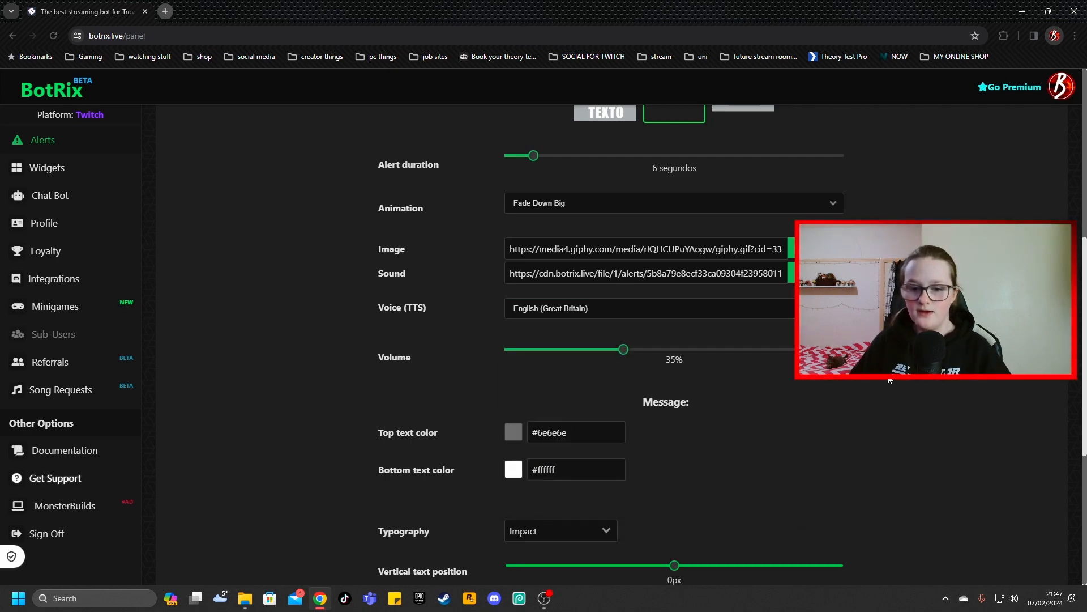
Review the Subscription alert's volume, text colour, typography, position, animation and message settings, and the other alert types
{"action": "scroll", "coordinate": [582, 245], "scroll_direction": "down", "scroll_amount": 2}
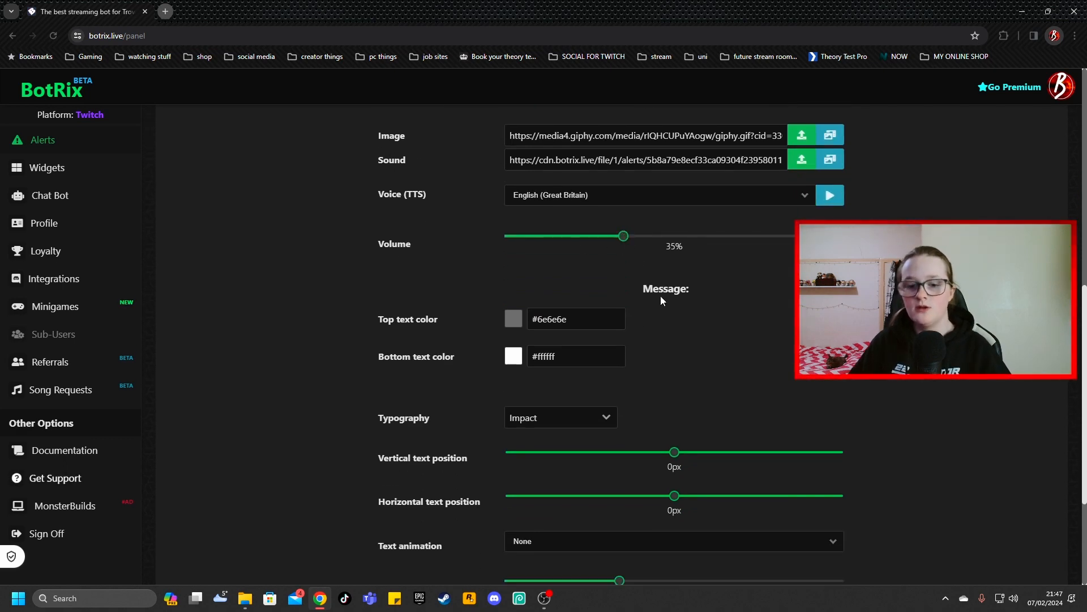
{"action": "scroll", "coordinate": [661, 295], "scroll_direction": "down", "scroll_amount": 1}
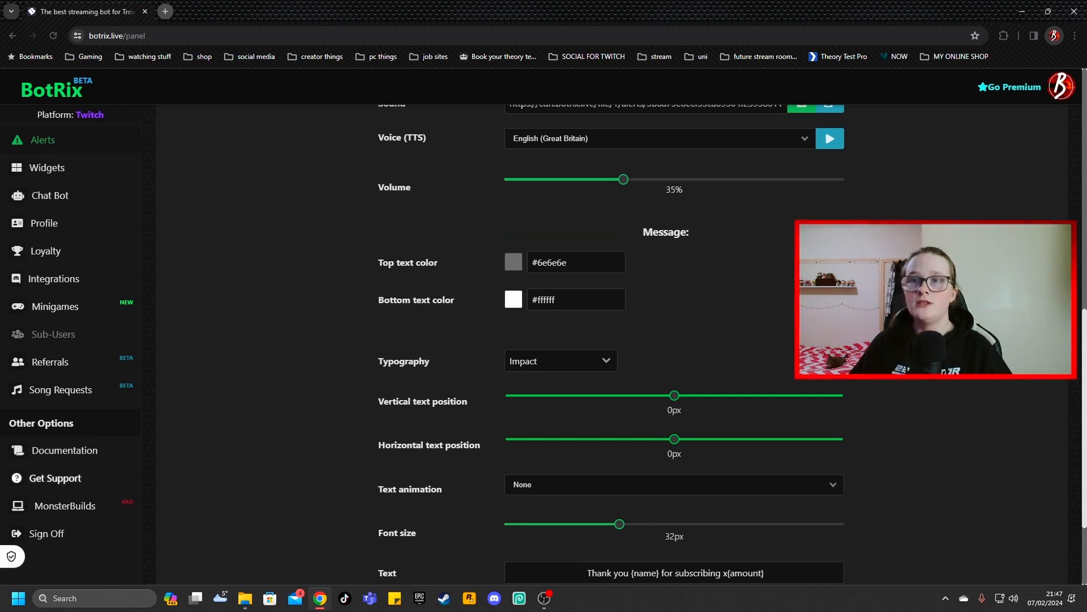
{"action": "scroll", "coordinate": [556, 421], "scroll_direction": "down", "scroll_amount": 2}
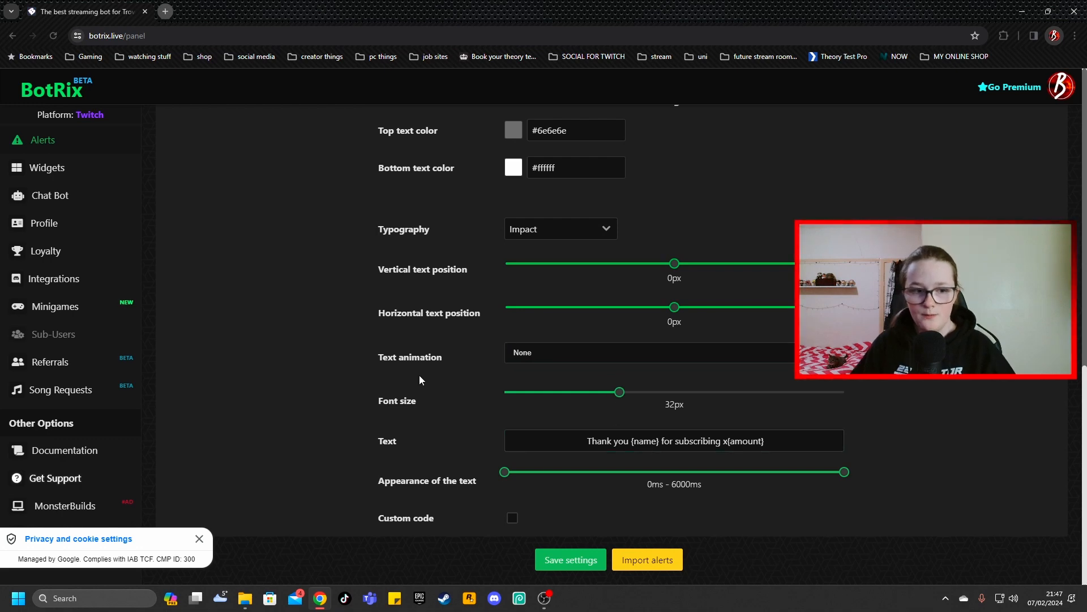
{"action": "scroll", "coordinate": [419, 373], "scroll_direction": "up", "scroll_amount": 10}
{"action": "scroll", "coordinate": [398, 357], "scroll_direction": "up", "scroll_amount": 1}
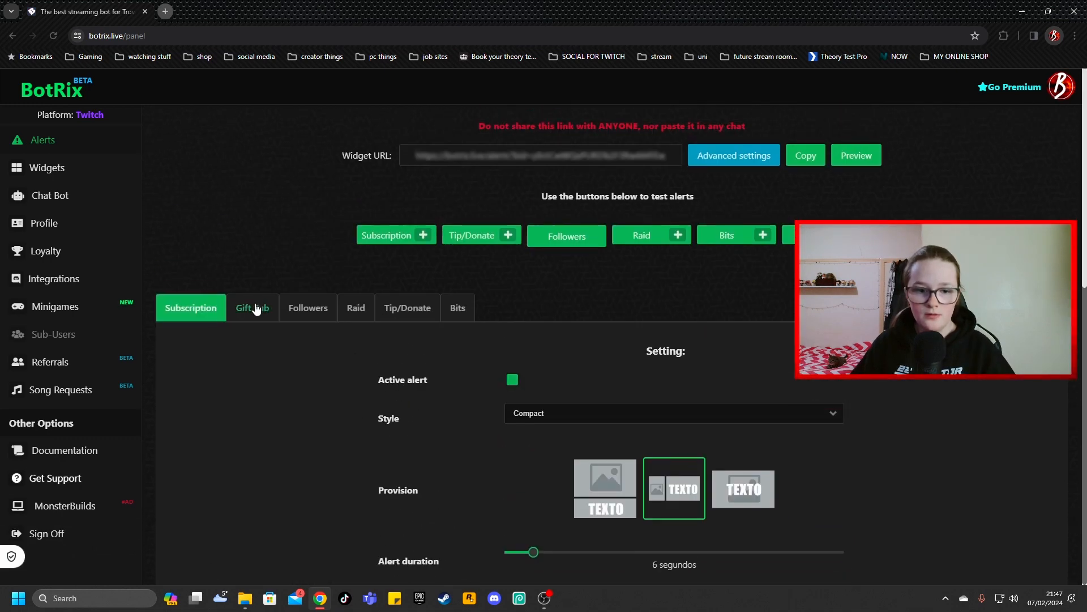
{"action": "scroll", "coordinate": [787, 375], "scroll_direction": "down", "scroll_amount": 1}
{"action": "scroll", "coordinate": [786, 373], "scroll_direction": "up", "scroll_amount": 1}
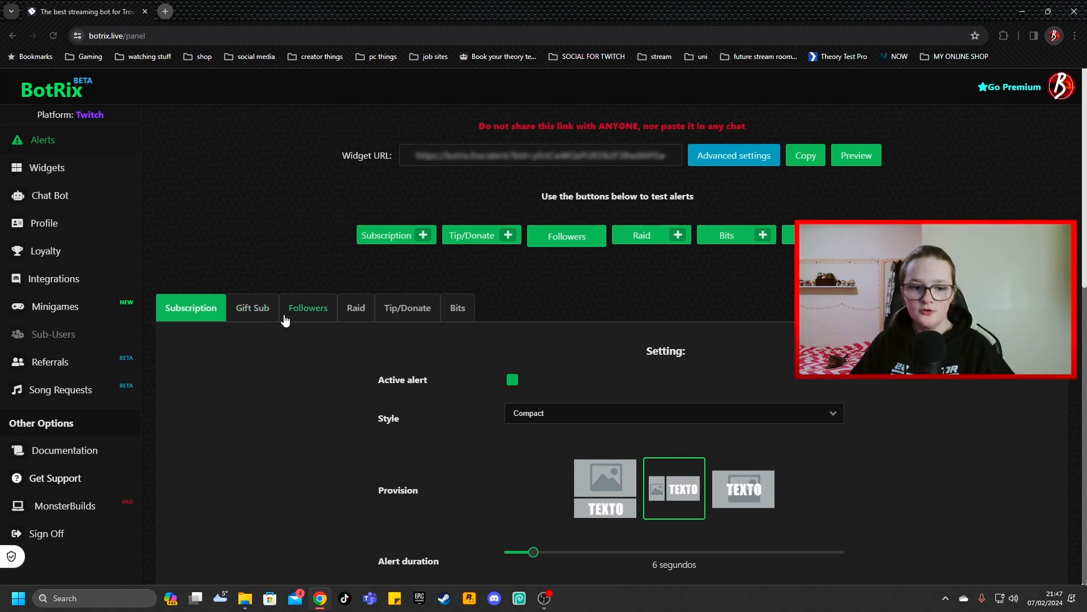
{"action": "scroll", "coordinate": [417, 358], "scroll_direction": "down", "scroll_amount": 10}
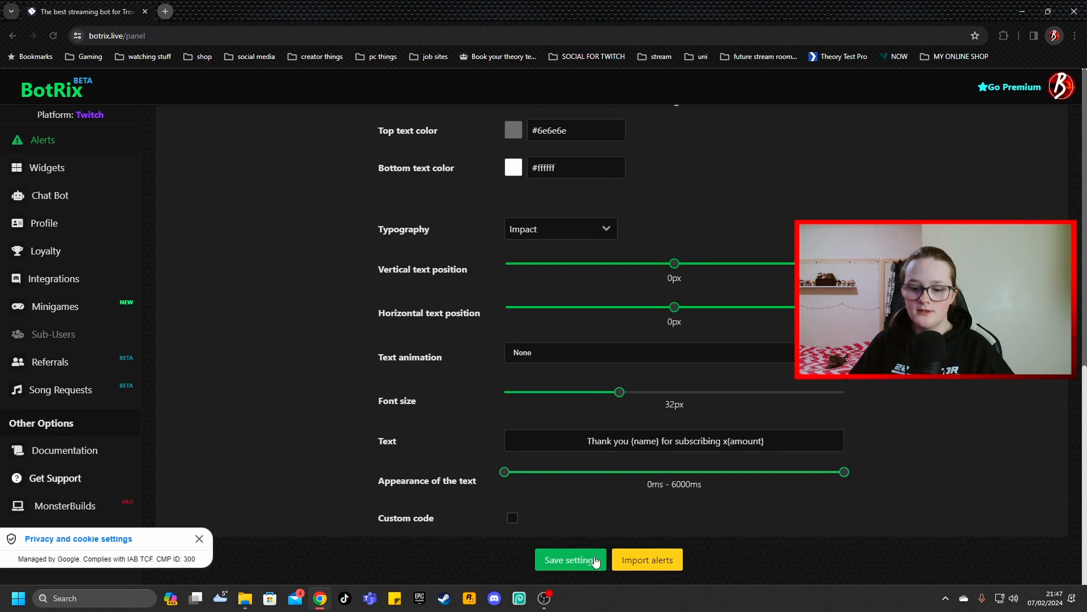
{"action": "scroll", "coordinate": [318, 426], "scroll_direction": "up", "scroll_amount": 10}
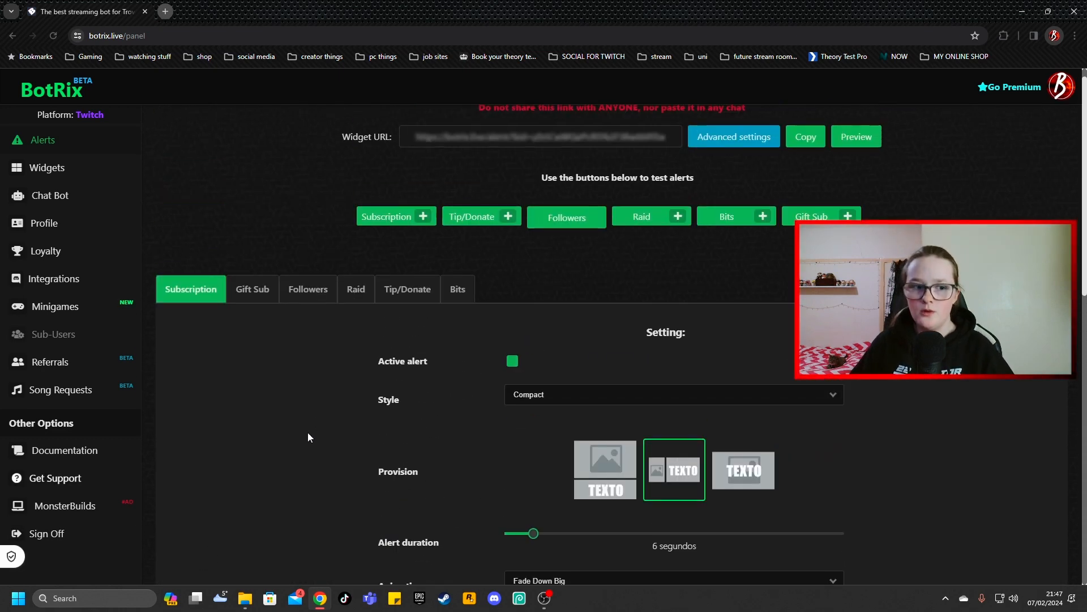
Open the Goal Donations widget's customization page from the widget gallery
{"action": "left_click", "coordinate": [68, 180]}
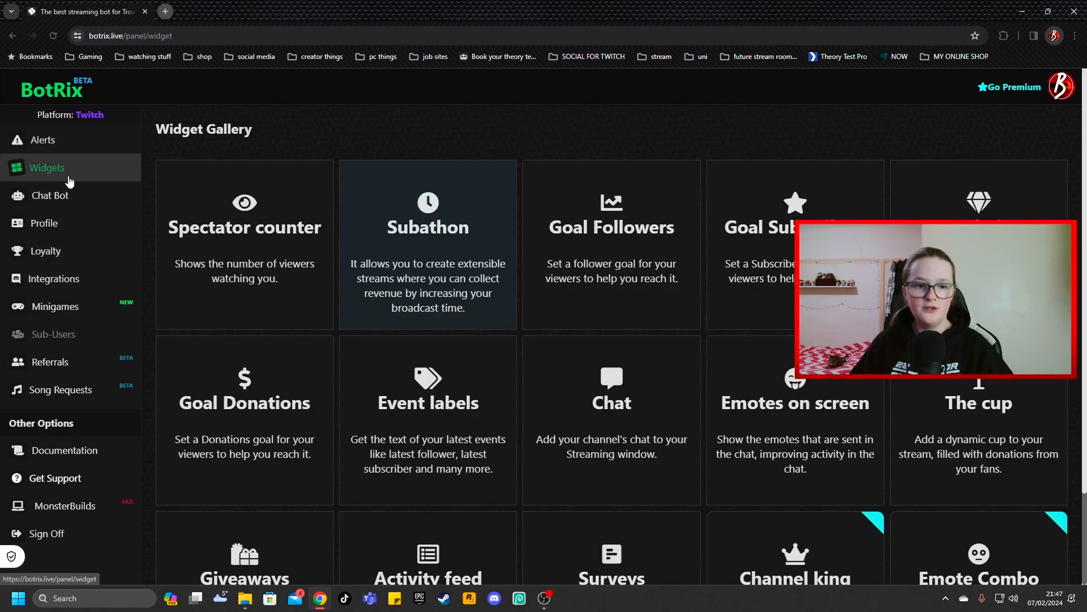
{"action": "scroll", "coordinate": [391, 226], "scroll_direction": "down", "scroll_amount": 1}
{"action": "scroll", "coordinate": [429, 255], "scroll_direction": "down", "scroll_amount": 1}
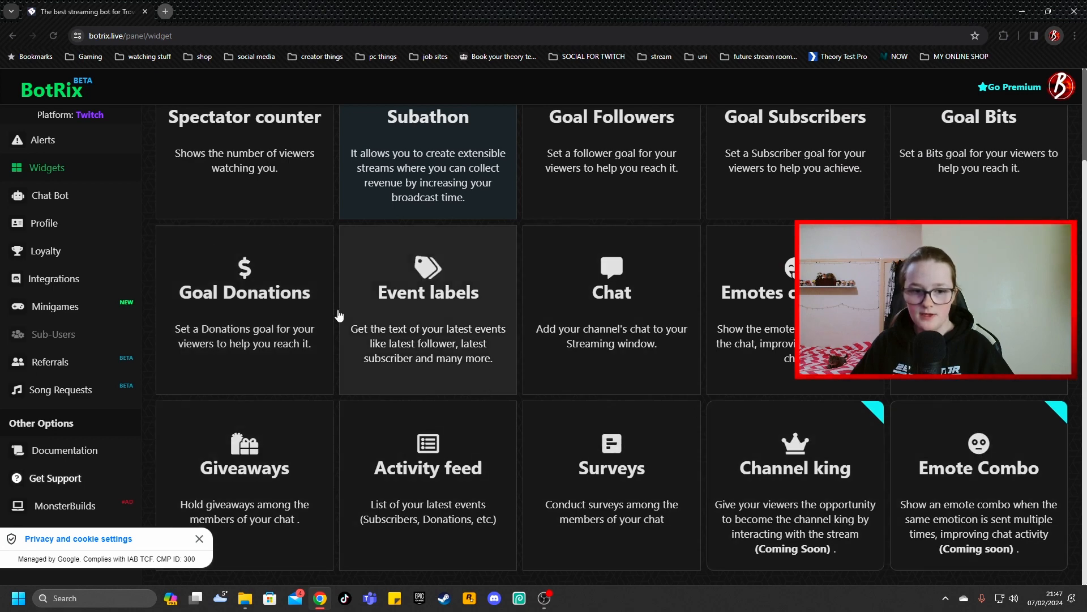
{"action": "left_click", "coordinate": [280, 278]}
{"action": "scroll", "coordinate": [564, 349], "scroll_direction": "down", "scroll_amount": 1}
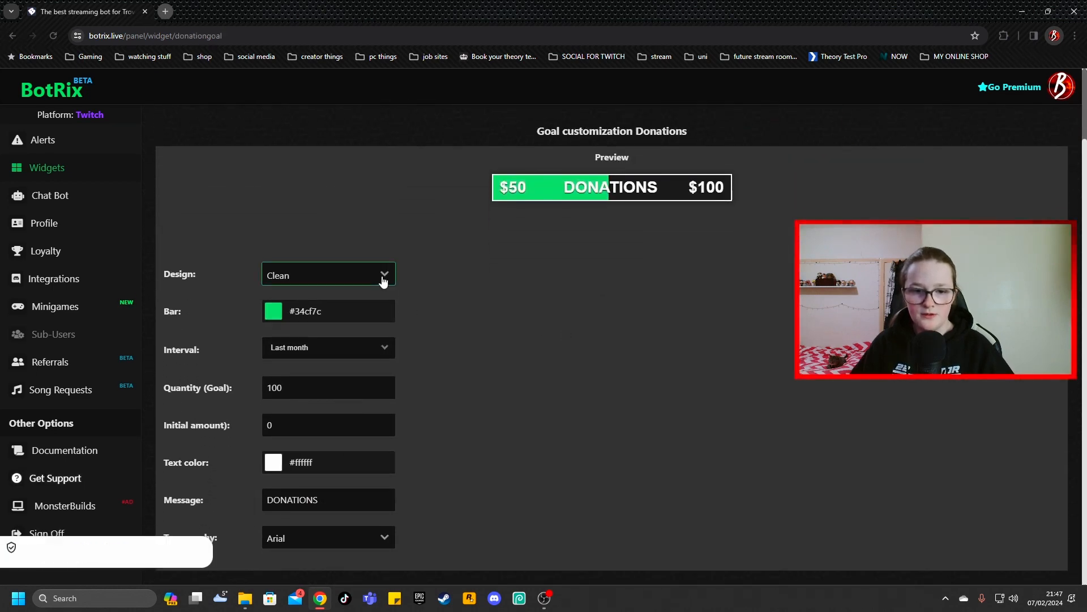
Try the Radius and Sharp designs on the donation goal bar and set the design to Normal
{"action": "left_click", "coordinate": [381, 278]}
{"action": "left_click", "coordinate": [294, 338]}
{"action": "left_click", "coordinate": [363, 275]}
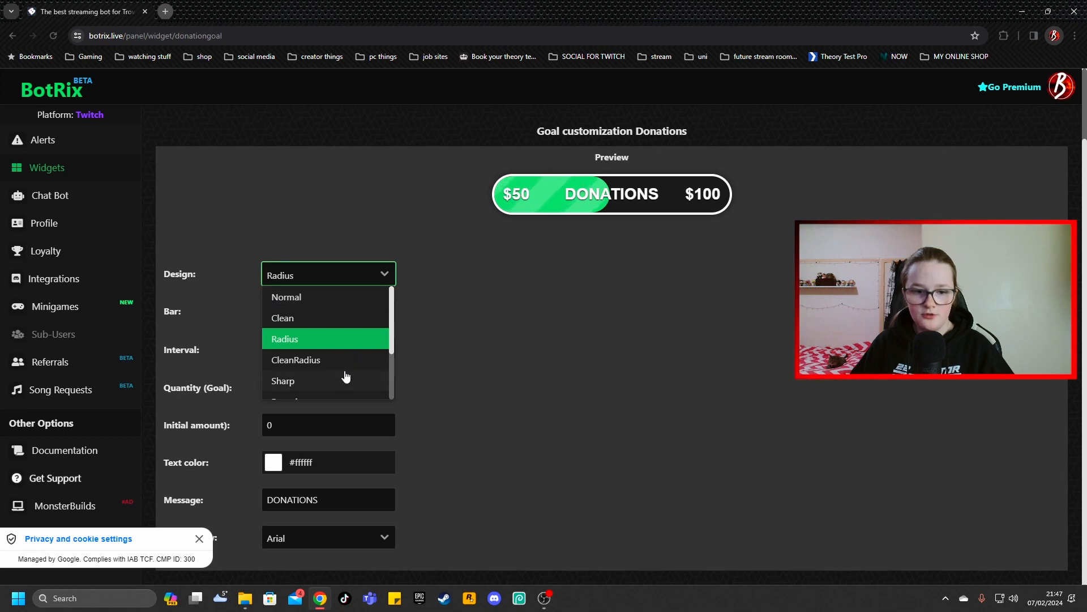
{"action": "left_click", "coordinate": [346, 378]}
{"action": "left_click", "coordinate": [354, 276]}
{"action": "left_click", "coordinate": [344, 297]}
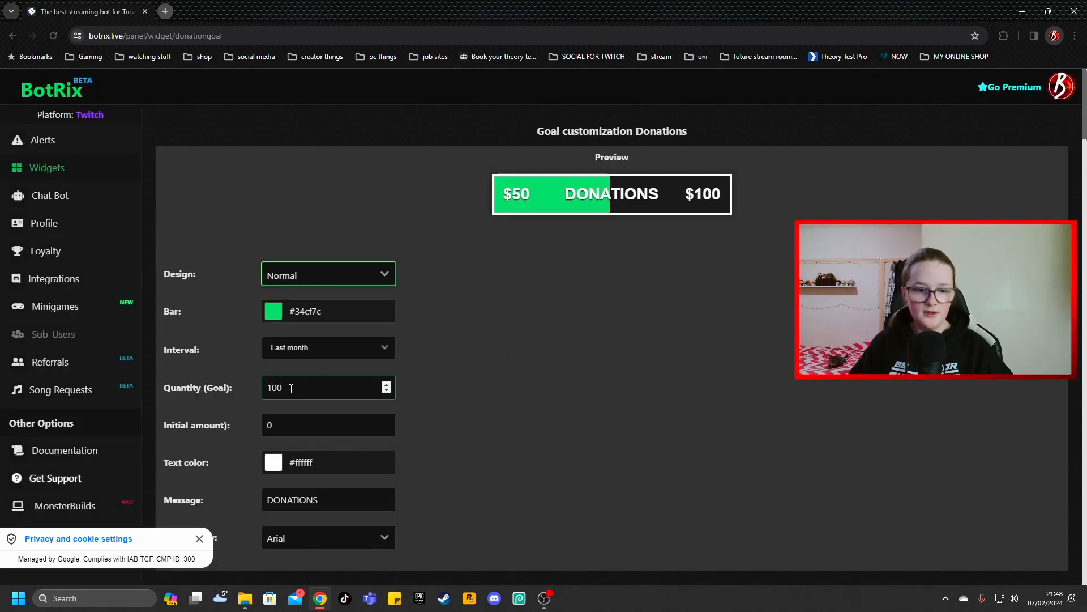
Return to the widget gallery, open the Chat widget and review its platform, message and design options
{"action": "key", "text": "alt+Left"}
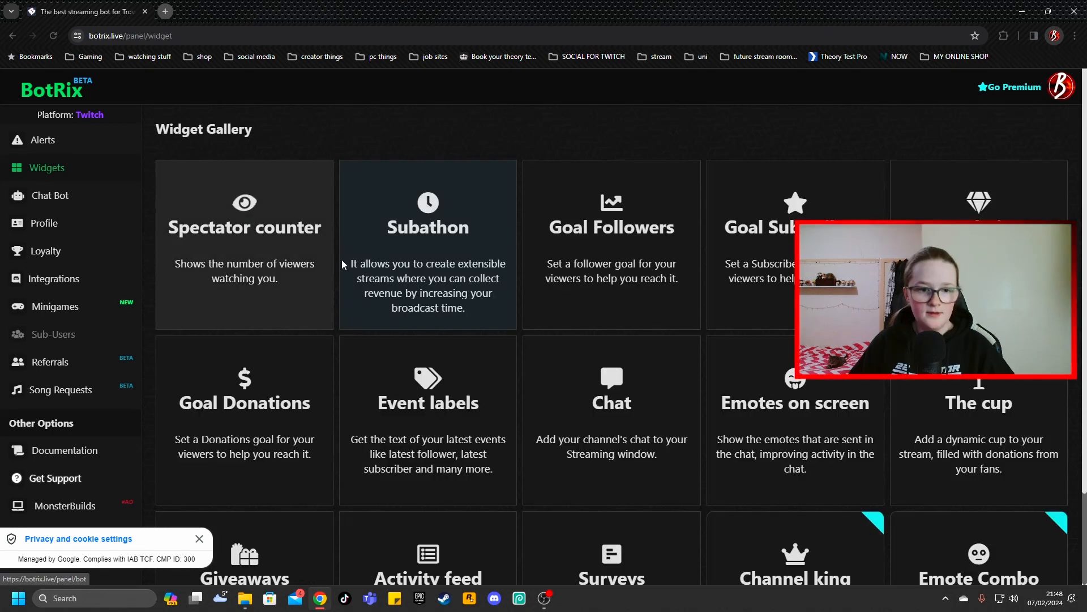
{"action": "scroll", "coordinate": [611, 347], "scroll_direction": "down", "scroll_amount": 2}
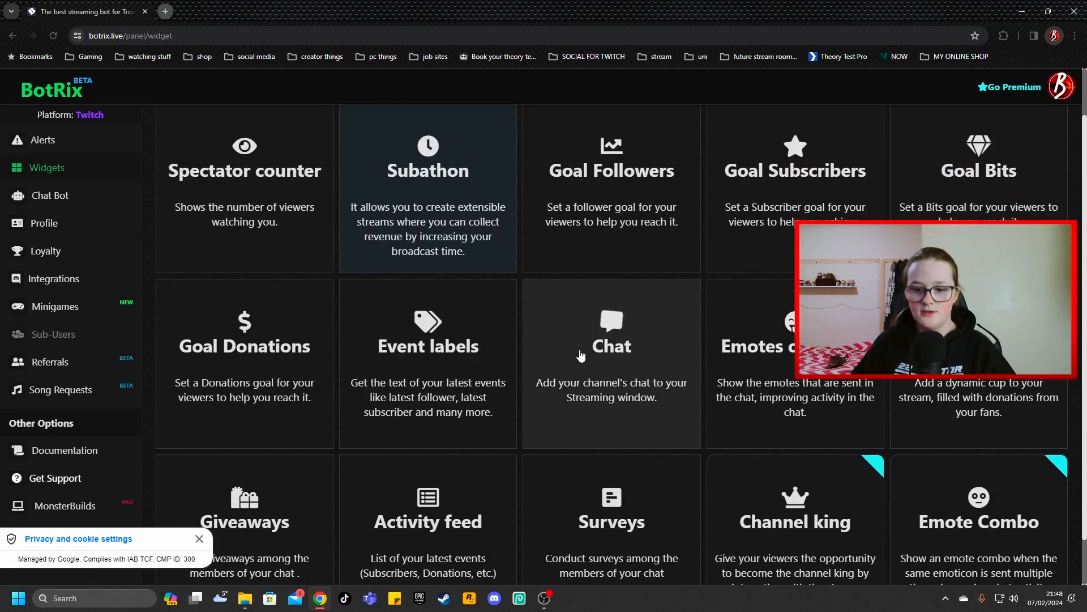
{"action": "left_click", "coordinate": [581, 355]}
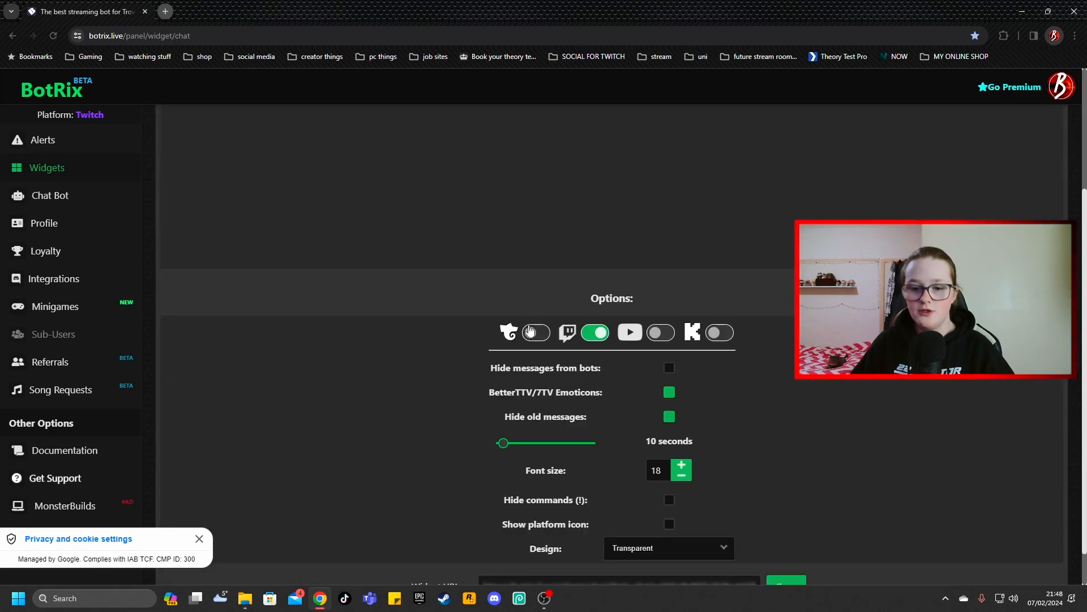
{"action": "scroll", "coordinate": [607, 330], "scroll_direction": "down", "scroll_amount": 1}
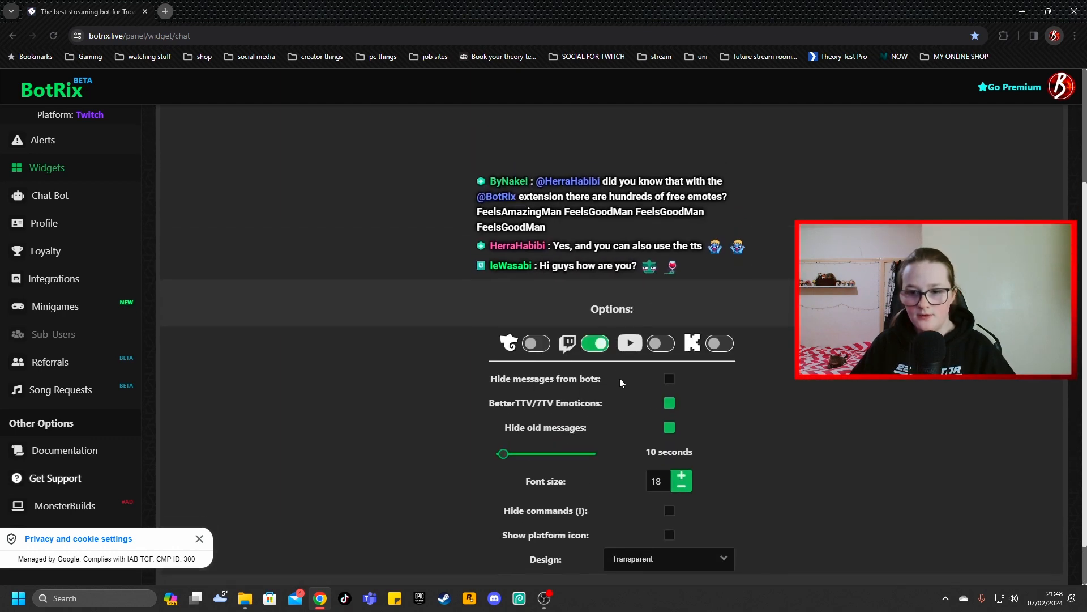
{"action": "scroll", "coordinate": [547, 300], "scroll_direction": "down", "scroll_amount": 1}
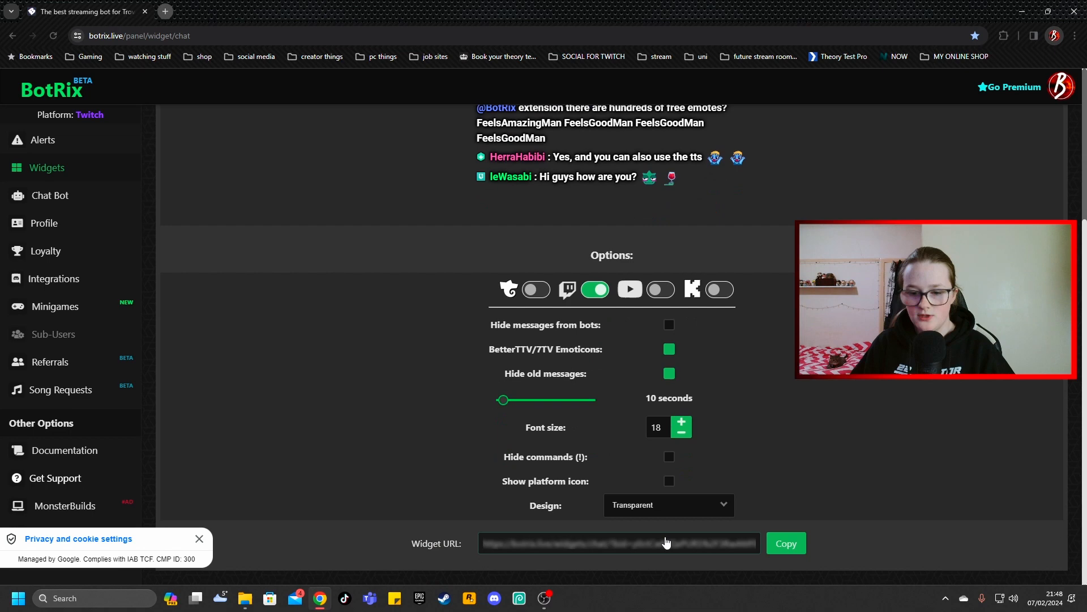
Preview the Bubbles design on the Chat widget and restore the Transparent design
{"action": "left_click", "coordinate": [668, 507]}
{"action": "left_click", "coordinate": [626, 397]}
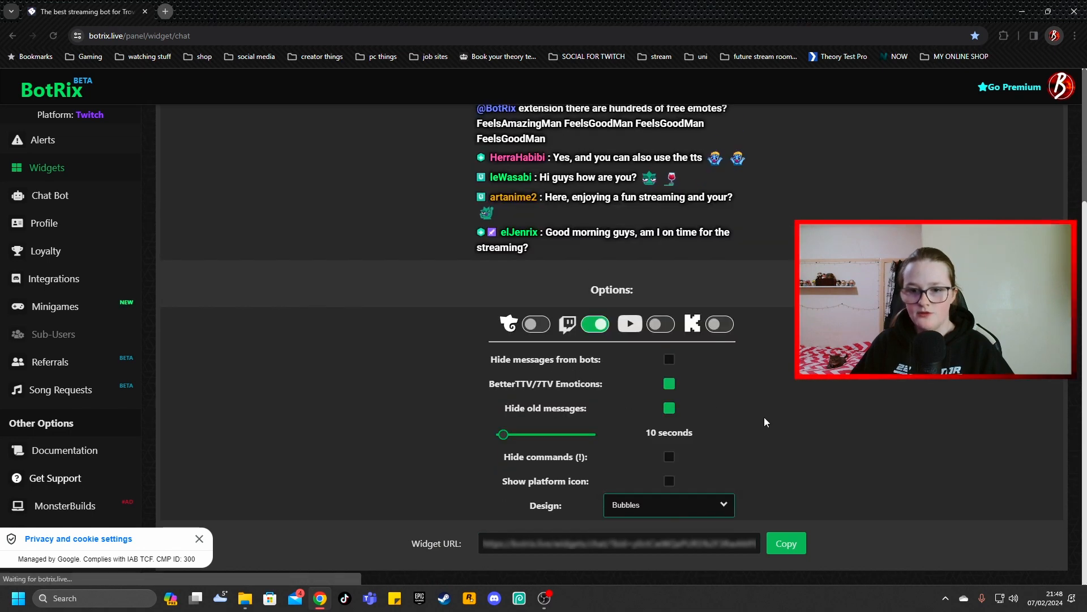
{"action": "scroll", "coordinate": [764, 431], "scroll_direction": "up", "scroll_amount": 3}
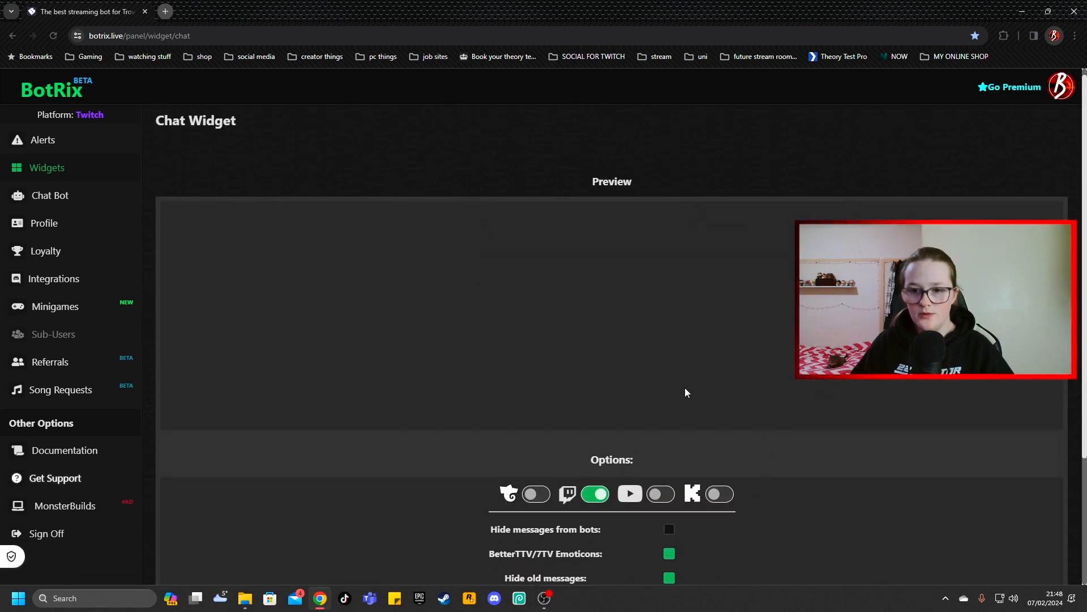
{"action": "scroll", "coordinate": [682, 372], "scroll_direction": "down", "scroll_amount": 3}
{"action": "left_click", "coordinate": [669, 504]}
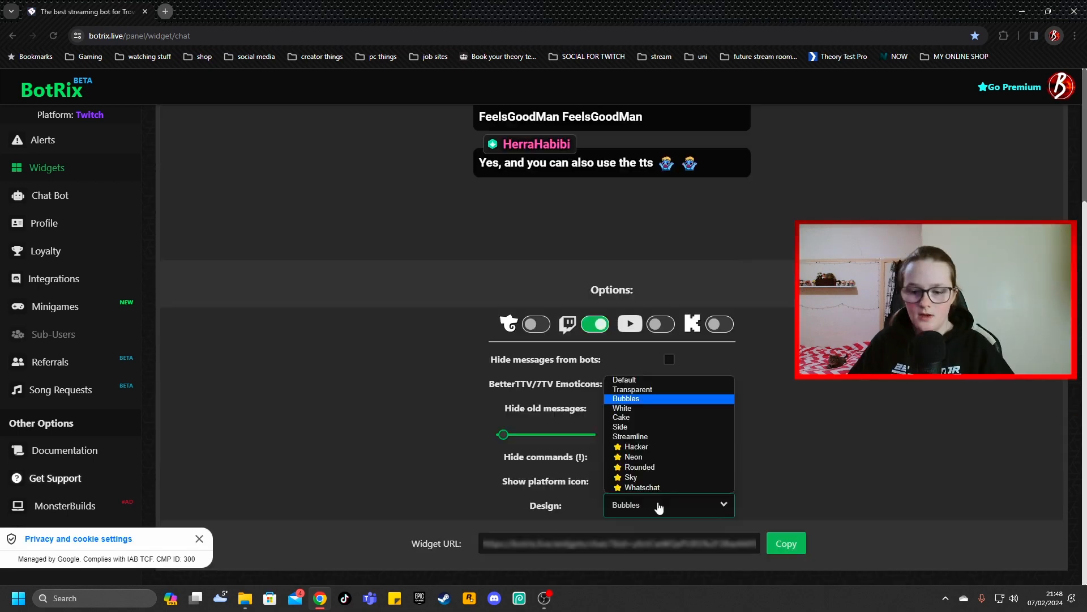
{"action": "left_click", "coordinate": [668, 390]}
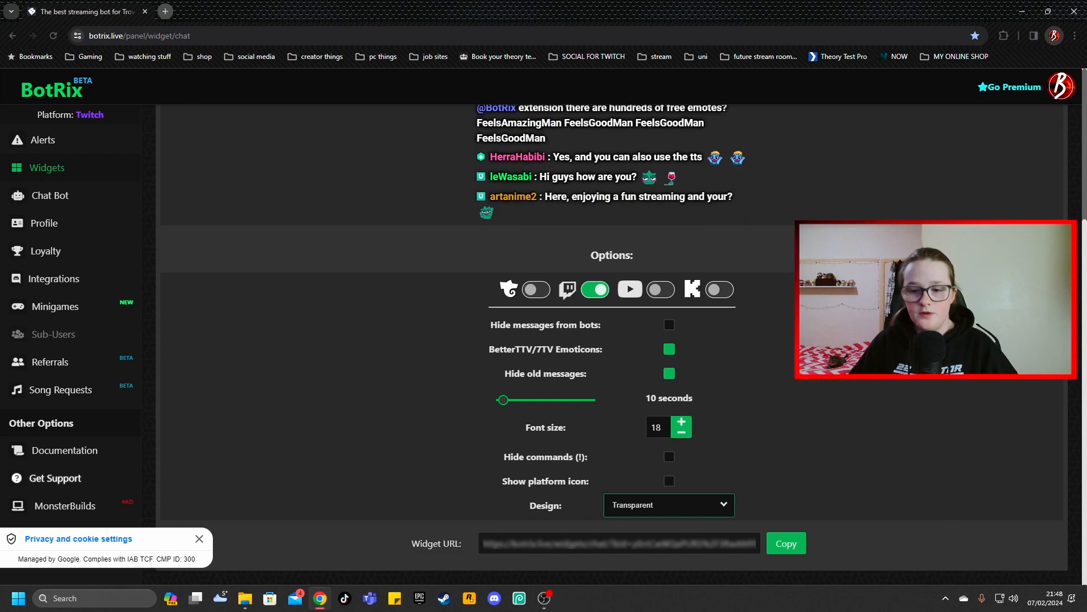
Return to the Alerts page and copy the alerts widget URL
{"action": "left_click", "coordinate": [47, 168]}
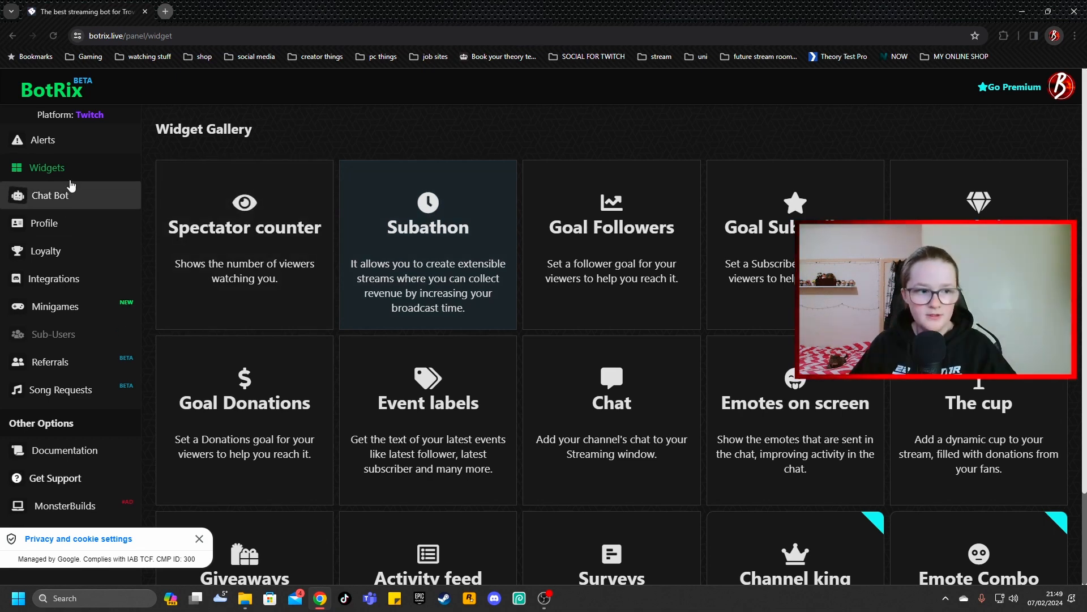
{"action": "left_click", "coordinate": [46, 147]}
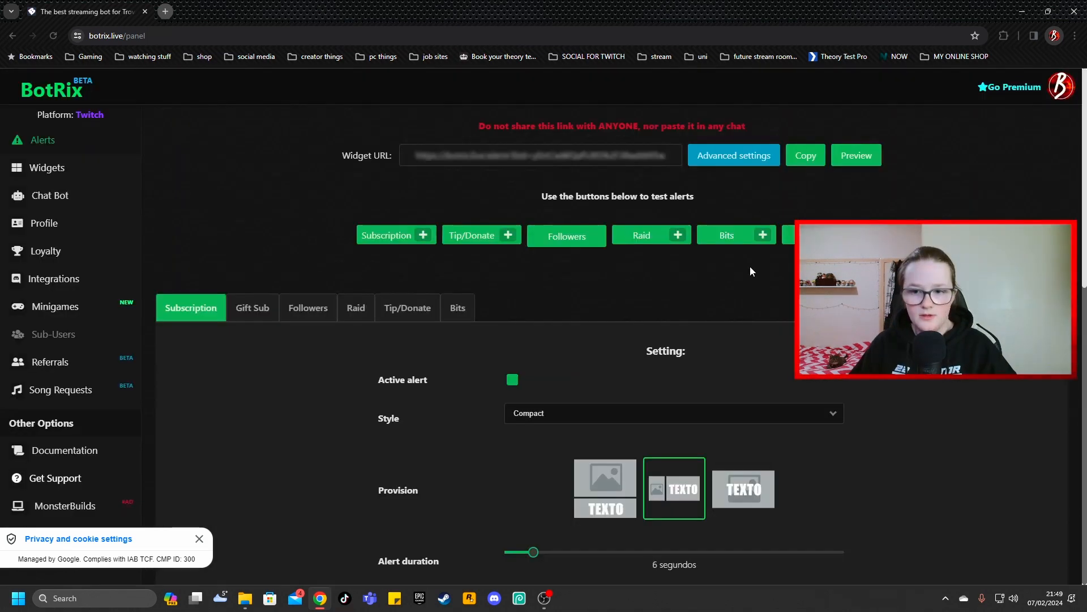
{"action": "left_click", "coordinate": [805, 157]}
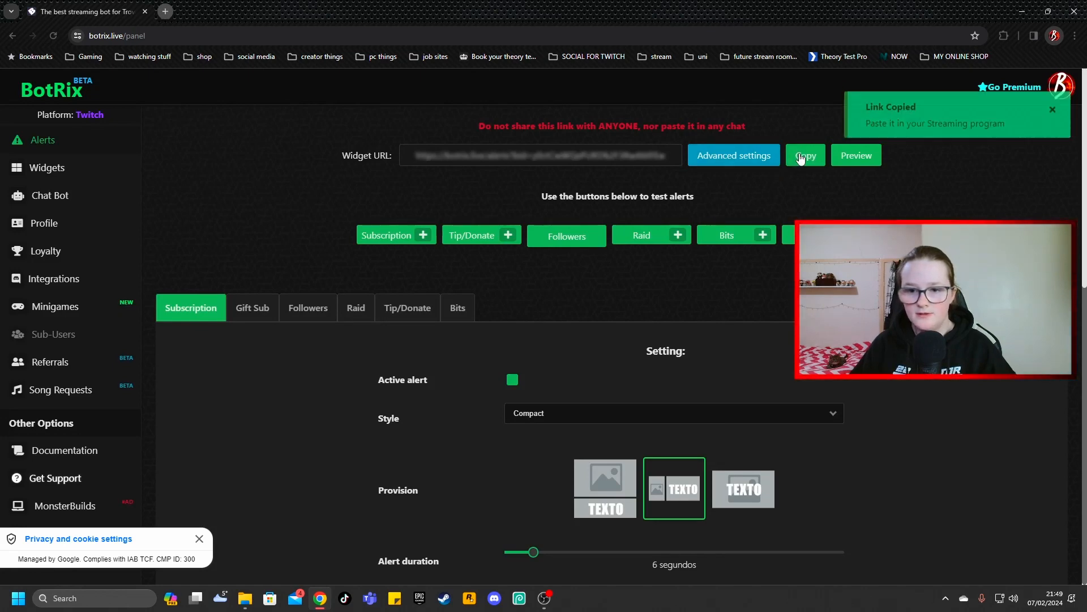
Switch to OBS and create a new Browser source named "c" in the MAINSCREEN scene for the alerts
{"action": "left_click", "coordinate": [543, 603]}
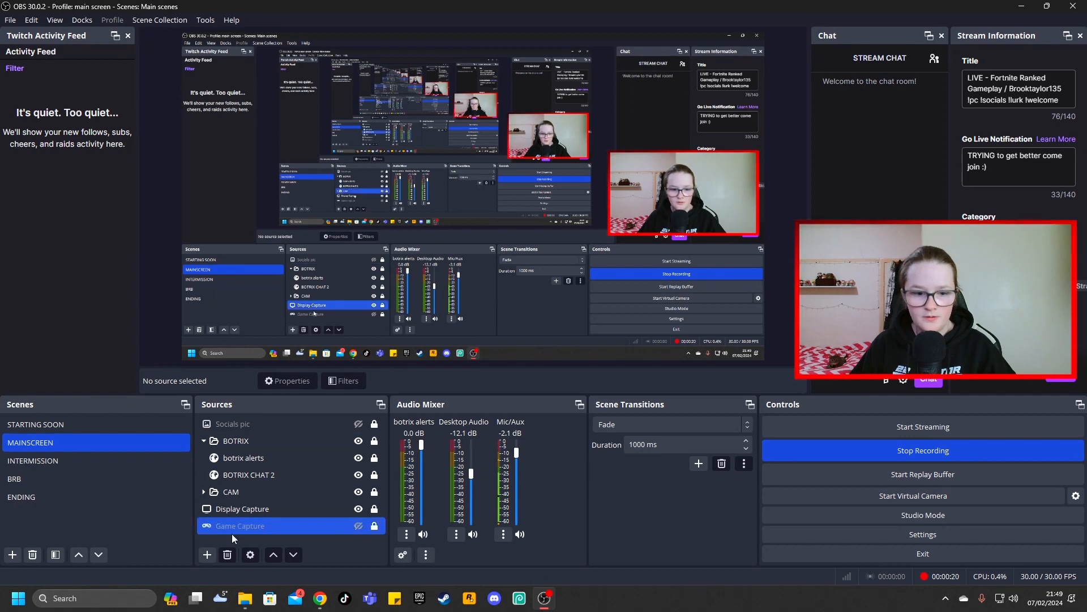
{"action": "left_click", "coordinate": [206, 555]}
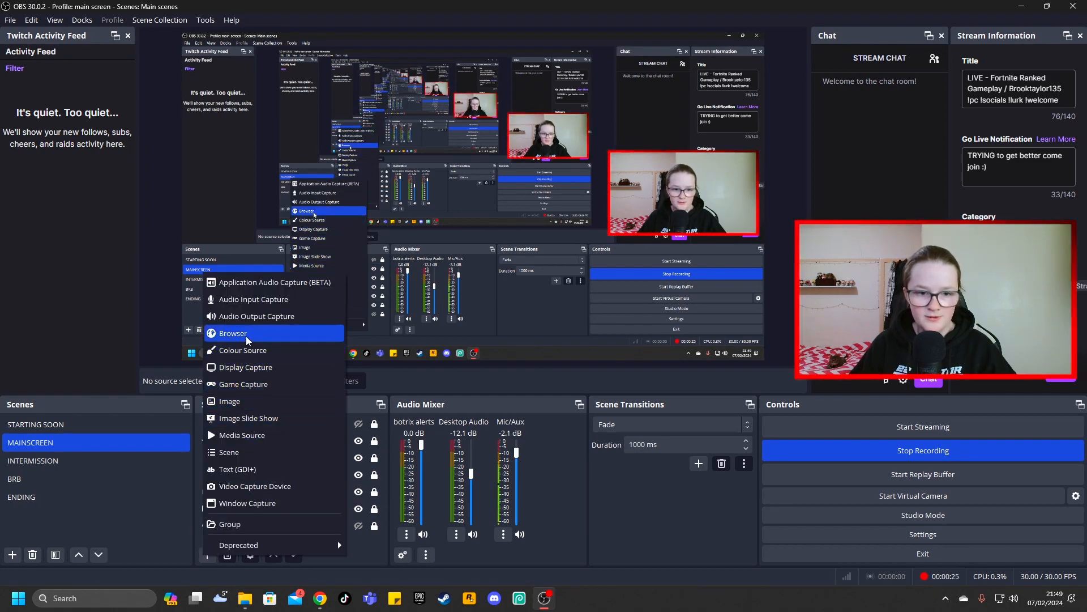
{"action": "left_click", "coordinate": [244, 259]}
{"action": "type", "text": "c"}
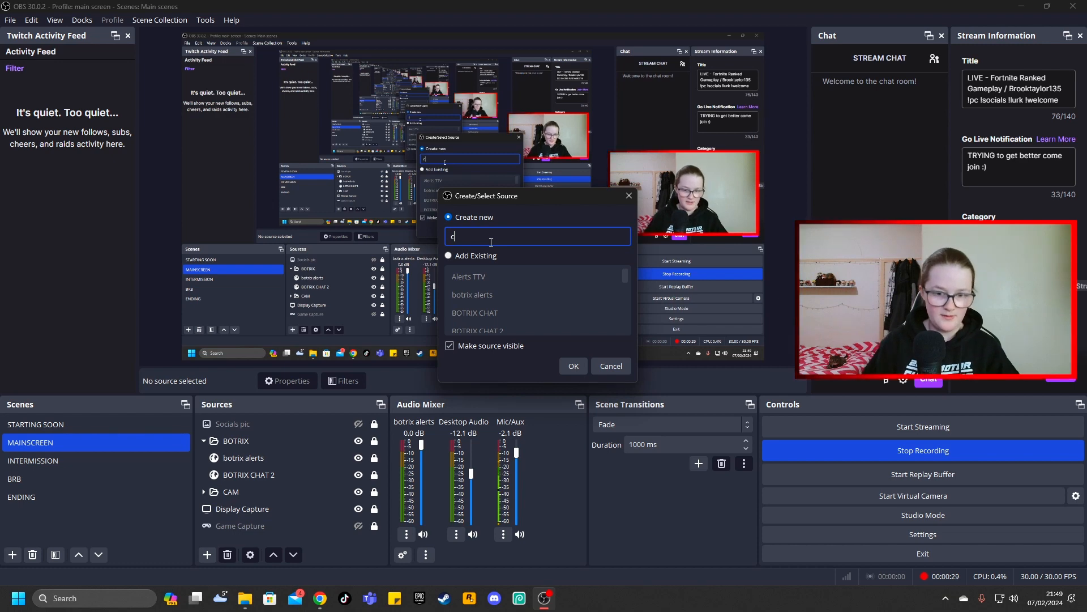
{"action": "key", "text": "Return"}
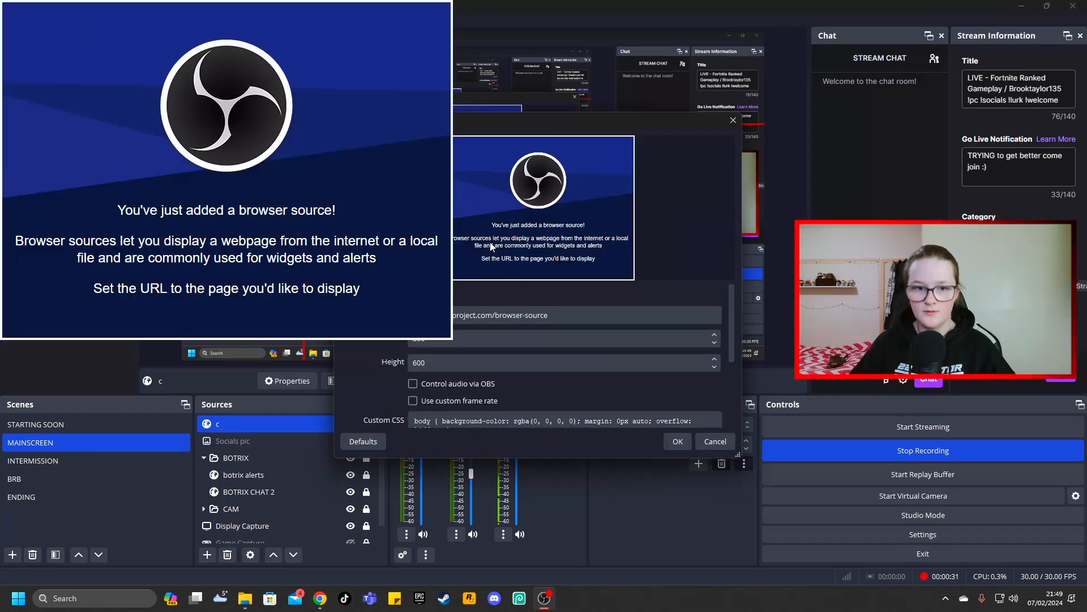
Replace the new source's default URL with the copied private alerts widget URL and confirm its properties
{"action": "left_click_drag", "start_coordinate": [406, 368], "coordinate": [268, 371]}
{"action": "key", "text": "BackSpace"}
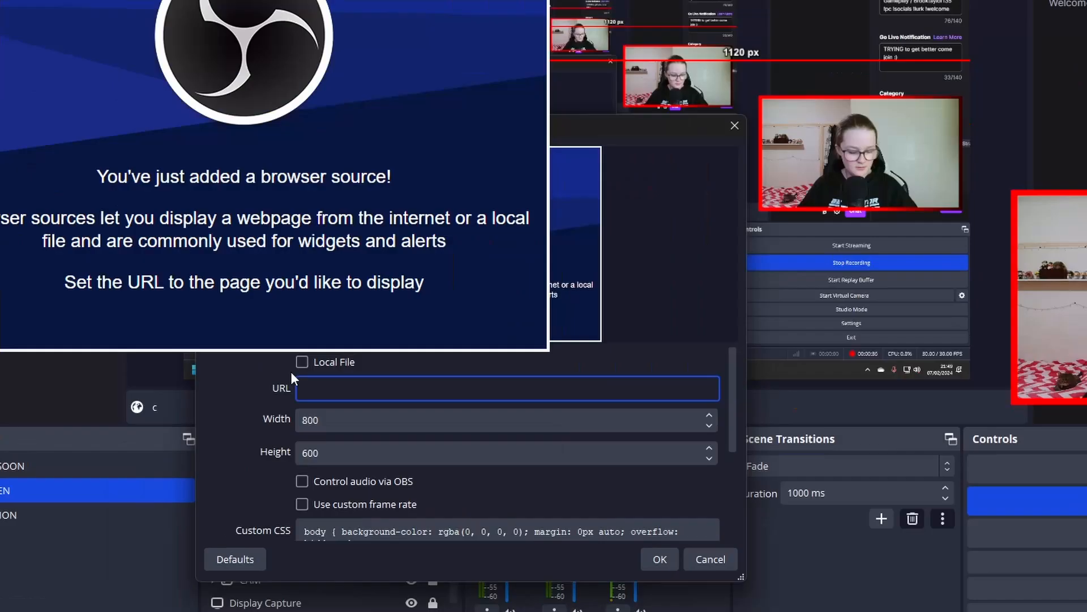
{"action": "key", "text": "ctrl+v"}
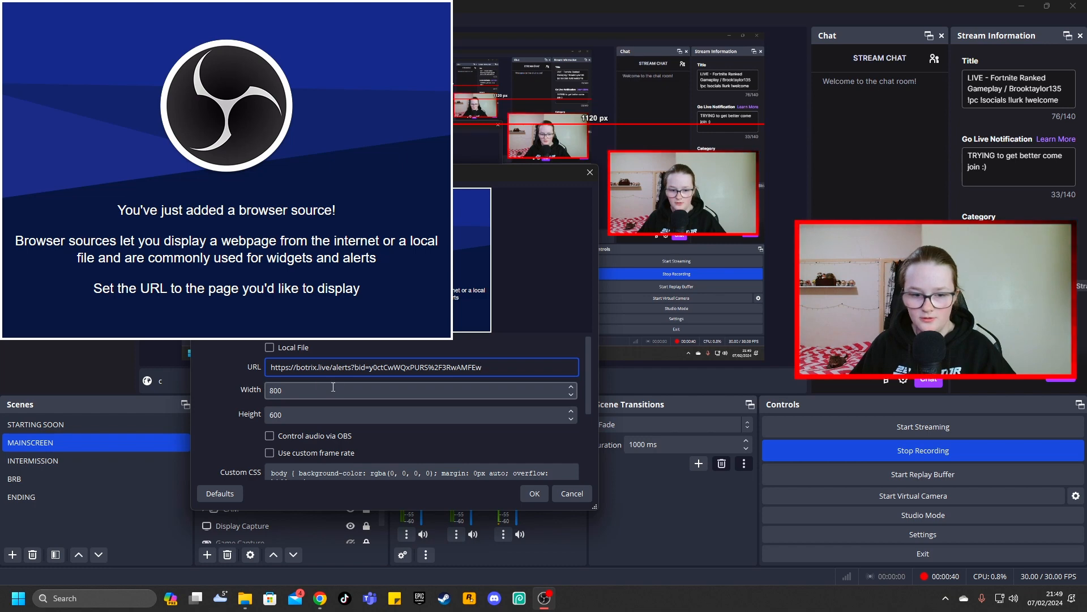
{"action": "left_click", "coordinate": [535, 494]}
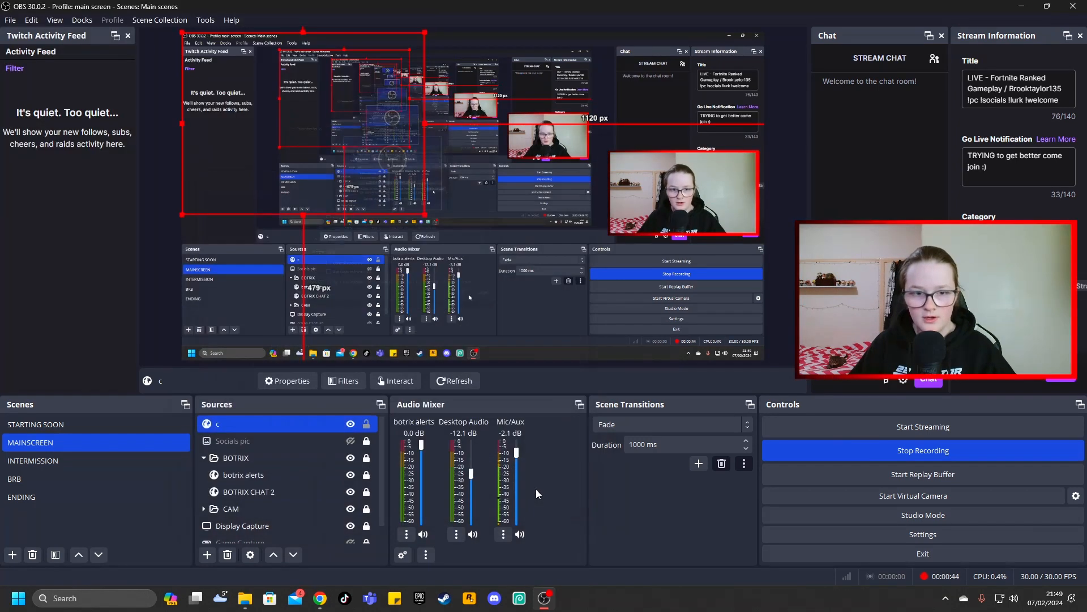
Send a test Followers alert from BotRix and return to OBS to check it in the preview
{"action": "left_click", "coordinate": [315, 597]}
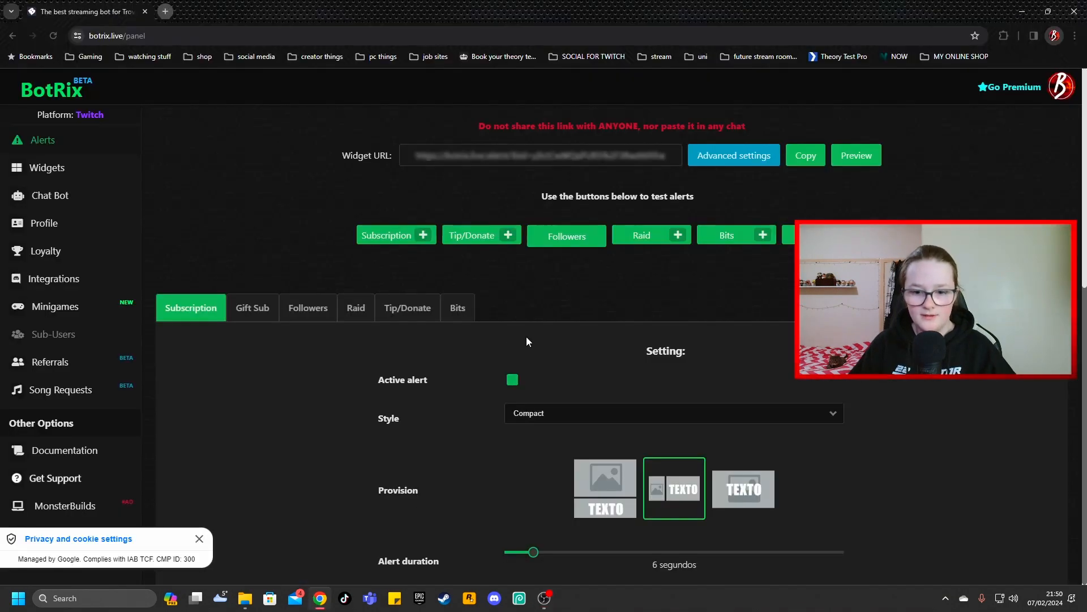
{"action": "left_click", "coordinate": [556, 247]}
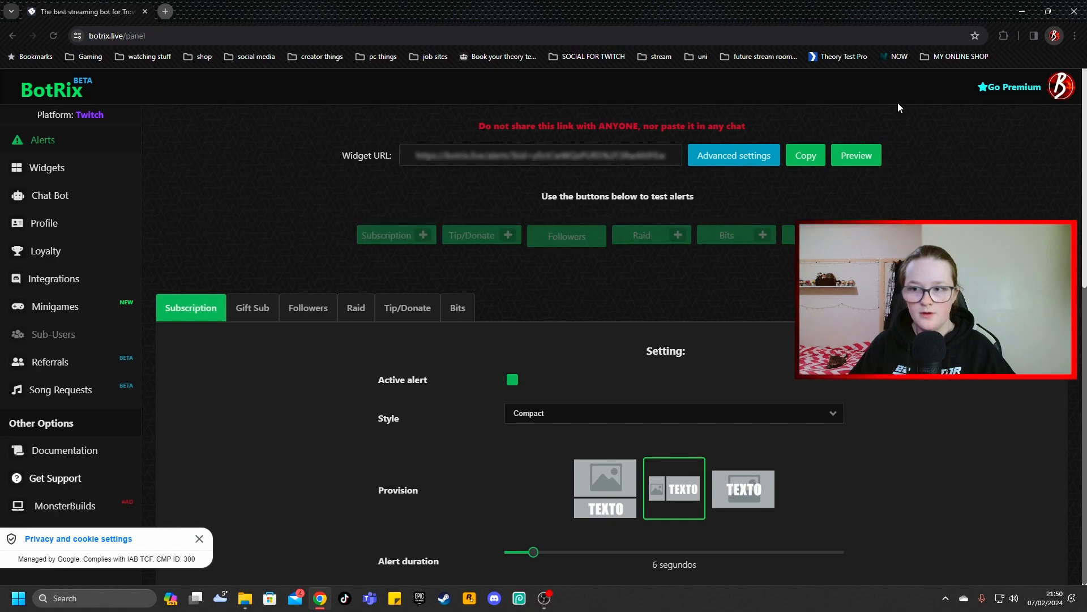
{"action": "left_click", "coordinate": [1021, 12]}
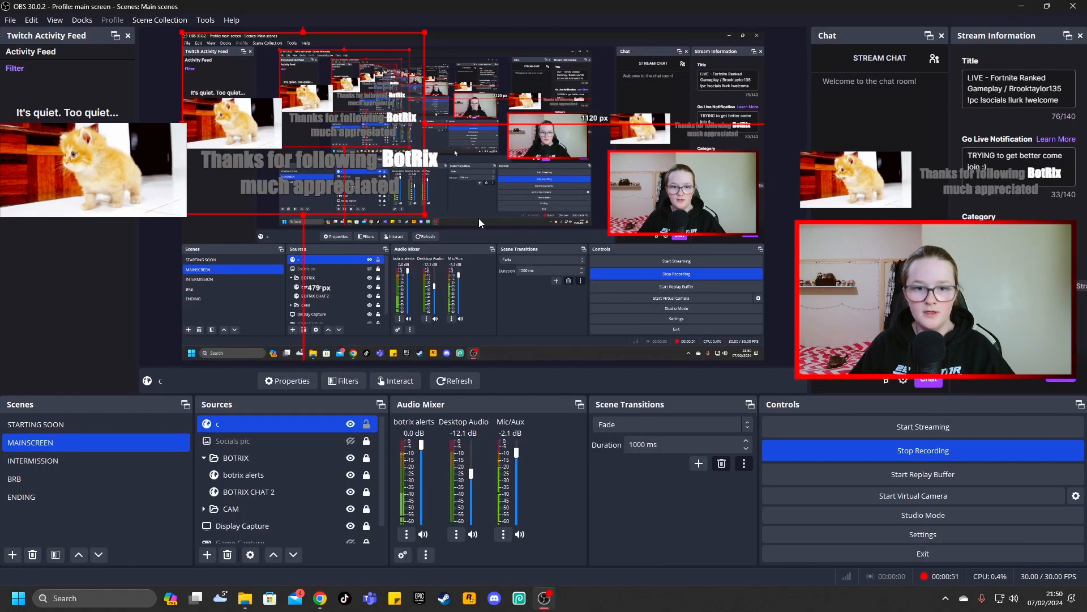
Move the alerts source "c" towards the middle of the canvas and remove it from the MAINSCREEN scene
{"action": "left_click_drag", "start_coordinate": [382, 108], "coordinate": [474, 188]}
{"action": "right_click", "coordinate": [300, 424]}
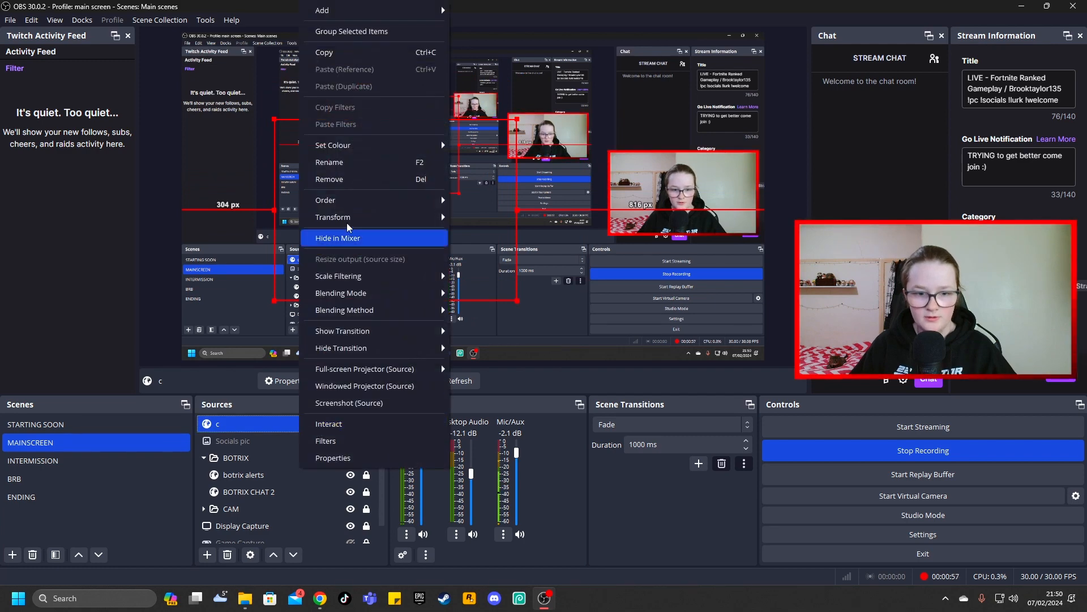
{"action": "left_click", "coordinate": [328, 179]}
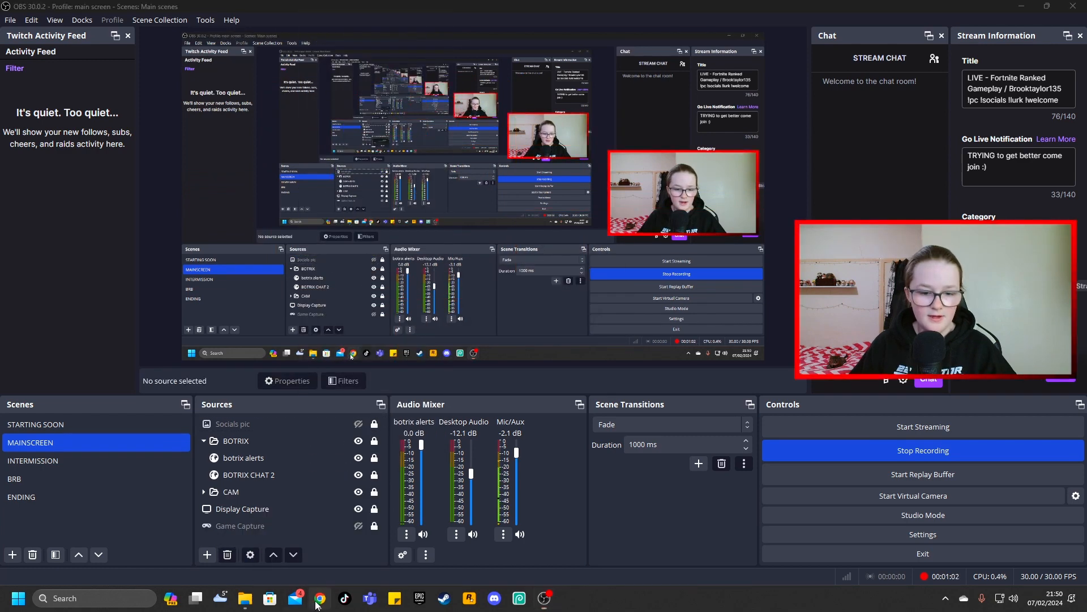
Switch to BotRix in Chrome, open the Chat widget and copy its widget URL
{"action": "left_click", "coordinate": [319, 599]}
{"action": "left_click", "coordinate": [47, 168]}
{"action": "left_click", "coordinate": [605, 414]}
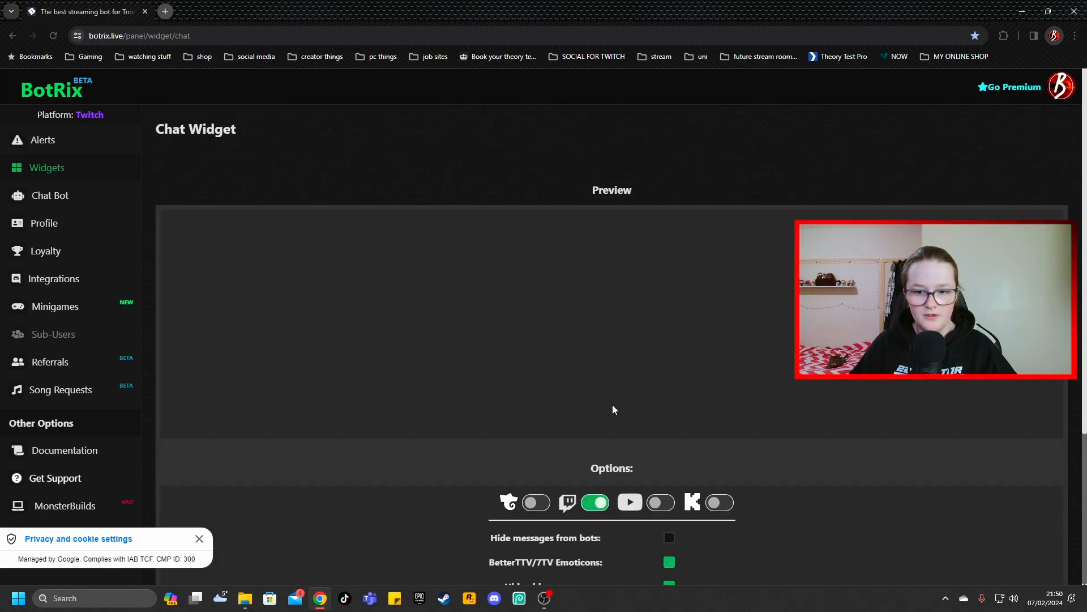
{"action": "scroll", "coordinate": [642, 399], "scroll_direction": "down", "scroll_amount": 4}
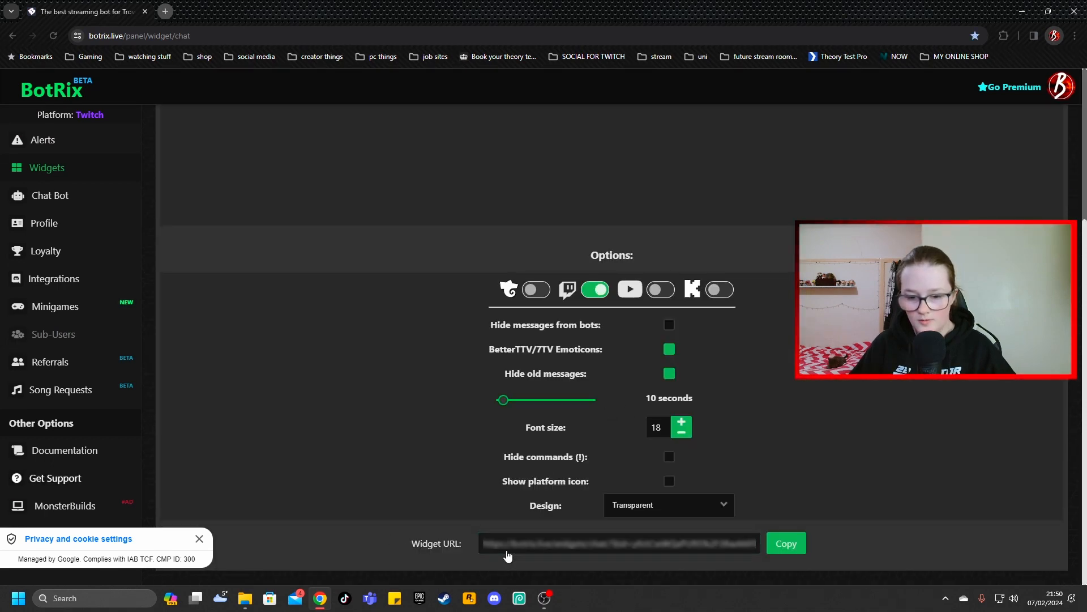
{"action": "left_click", "coordinate": [786, 544]}
Switch to OBS and create a new Browser source named "c" in the MAINSCREEN scene for the chat
{"action": "key", "text": "alt+Tab"}
{"action": "left_click", "coordinate": [208, 558]}
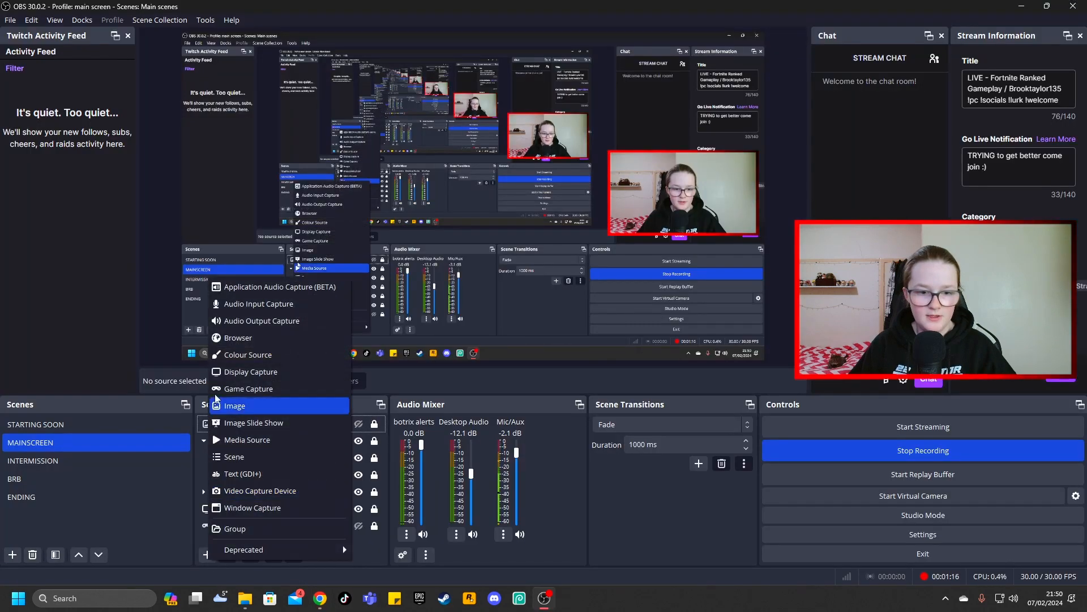
{"action": "left_click", "coordinate": [238, 338]}
{"action": "type", "text": "c"}
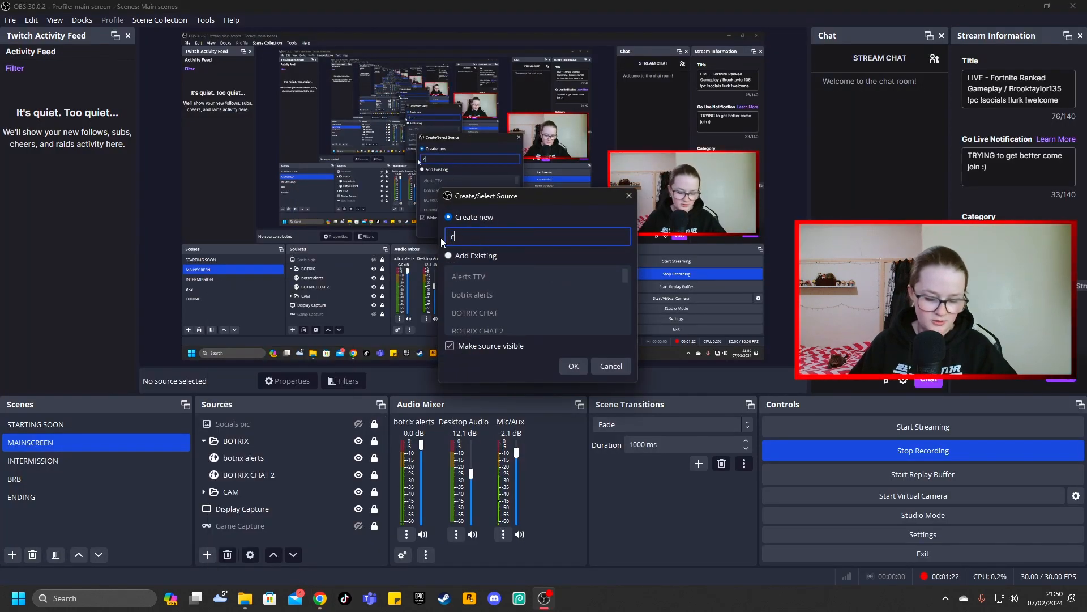
{"action": "left_click", "coordinate": [570, 367]}
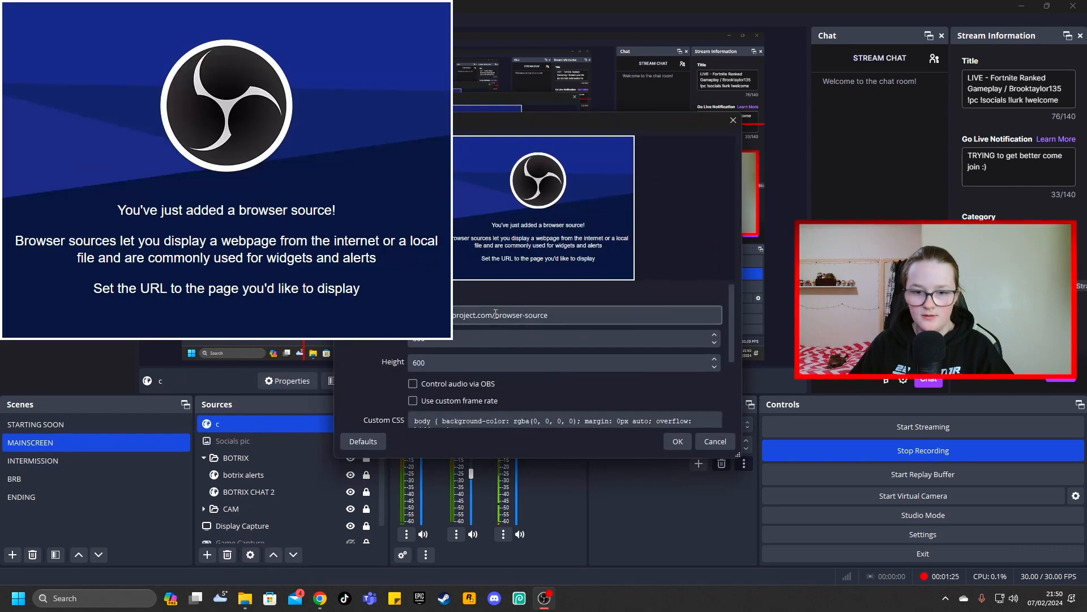
Replace the chat source's default URL with the copied private Chat widget URL and confirm its properties
{"action": "left_click_drag", "start_coordinate": [557, 316], "coordinate": [402, 315]}
{"action": "key", "text": "BackSpace"}
{"action": "key", "text": "ctrl+v"}
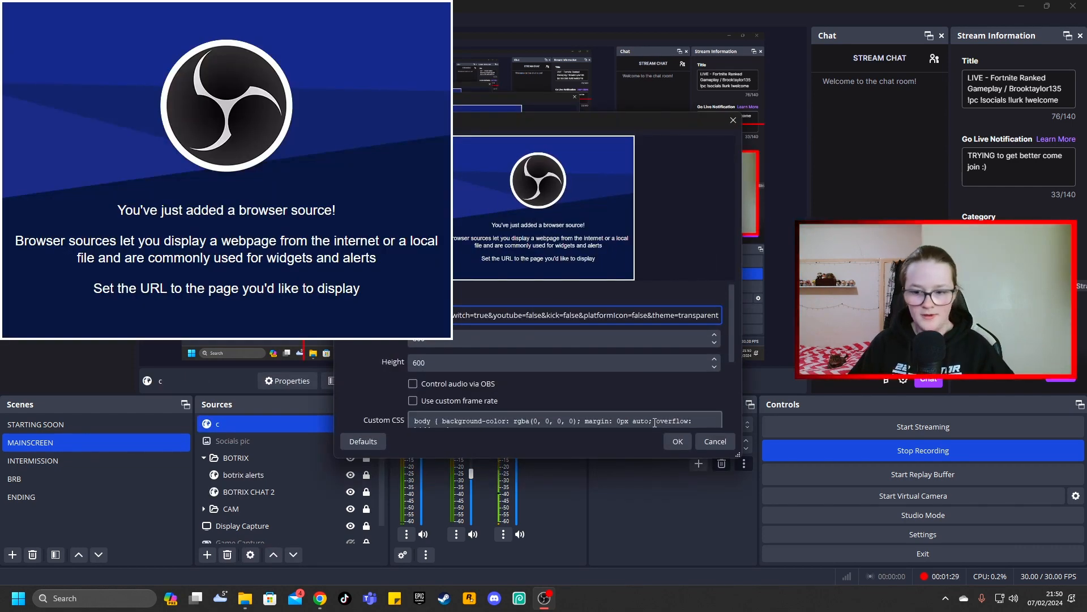
{"action": "left_click", "coordinate": [675, 441]}
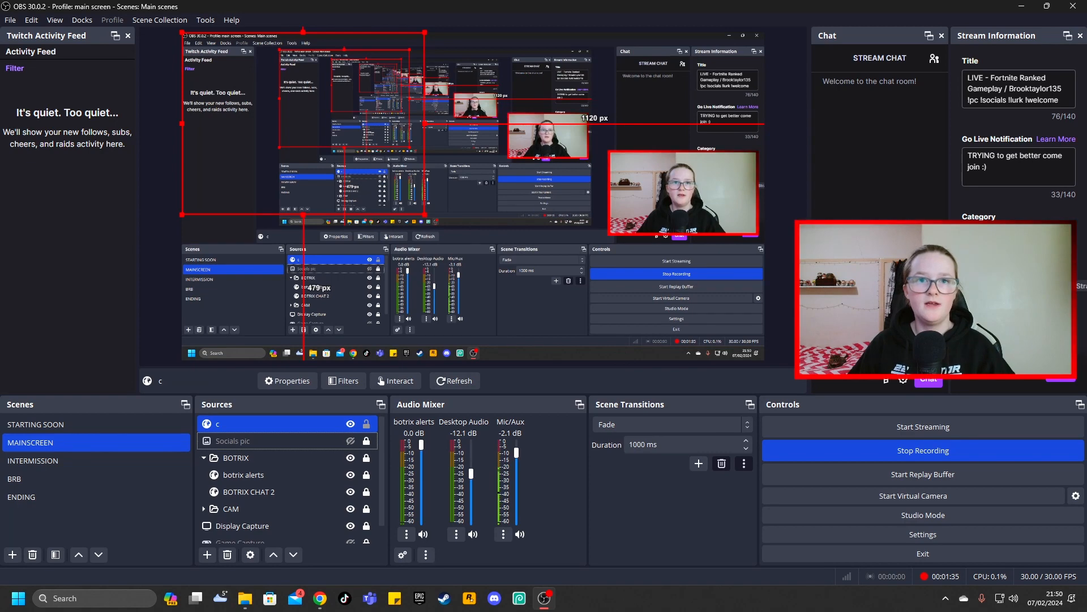
{"action": "key", "text": "alt+Tab"}
{"action": "mouse_move", "coordinate": [315, 8]}
{"action": "left_mouse_down"}
{"action": "mouse_move", "coordinate": [246, 0]}
{"action": "mouse_move", "coordinate": [305, 0]}
{"action": "left_mouse_up"}
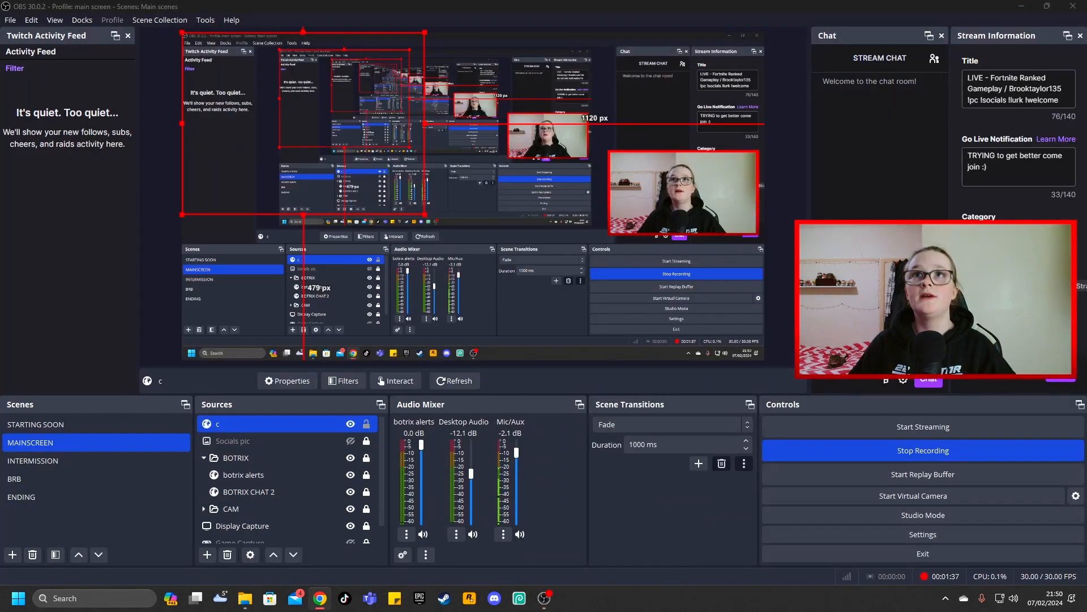